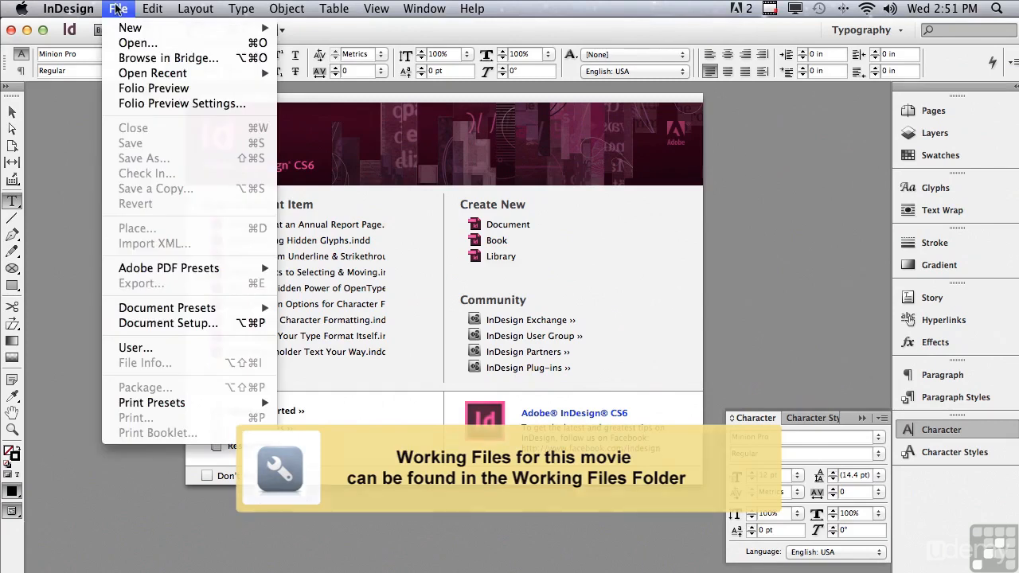
Step: Open the document "0607 Format an Annual Report Page.indd" from the InDesign CS6 Sample Layouts folder
click(119, 39)
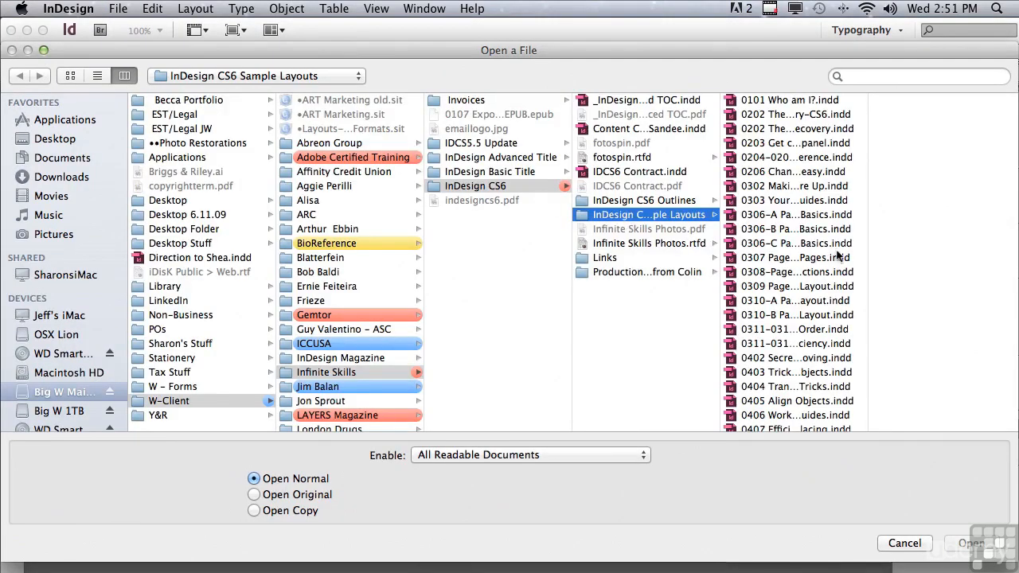
drag(868, 228, 845, 430)
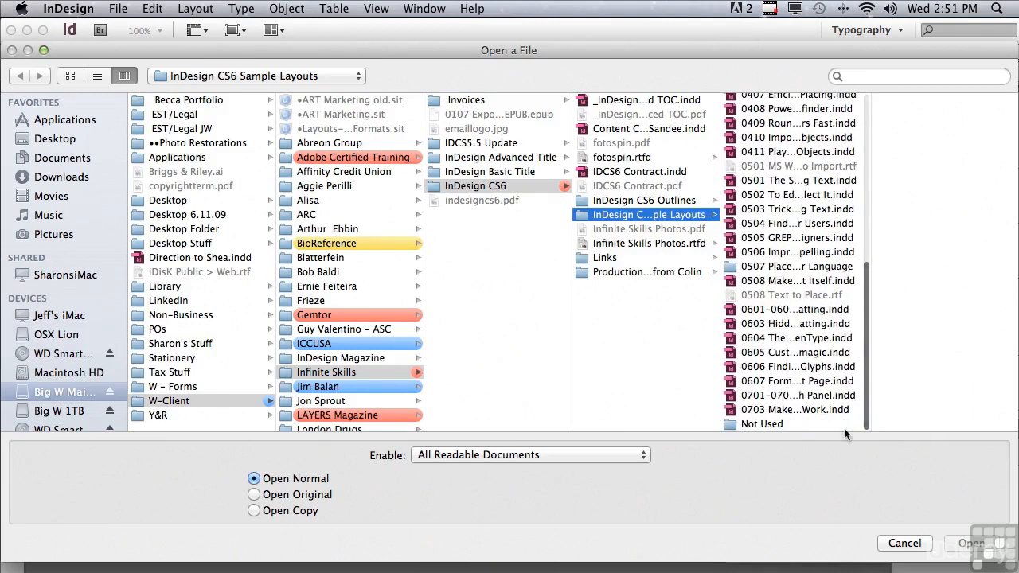
click(753, 382)
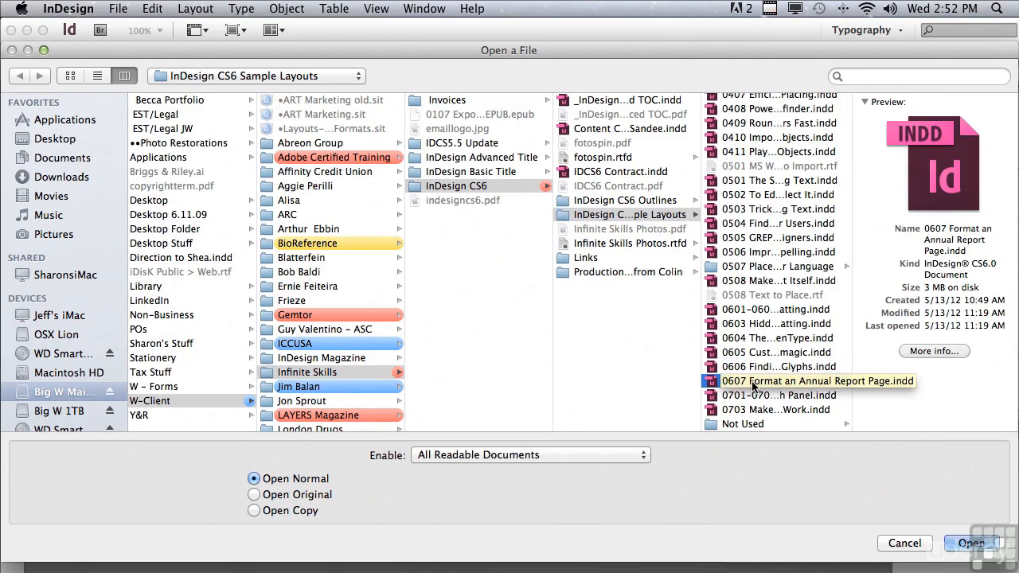
click(970, 543)
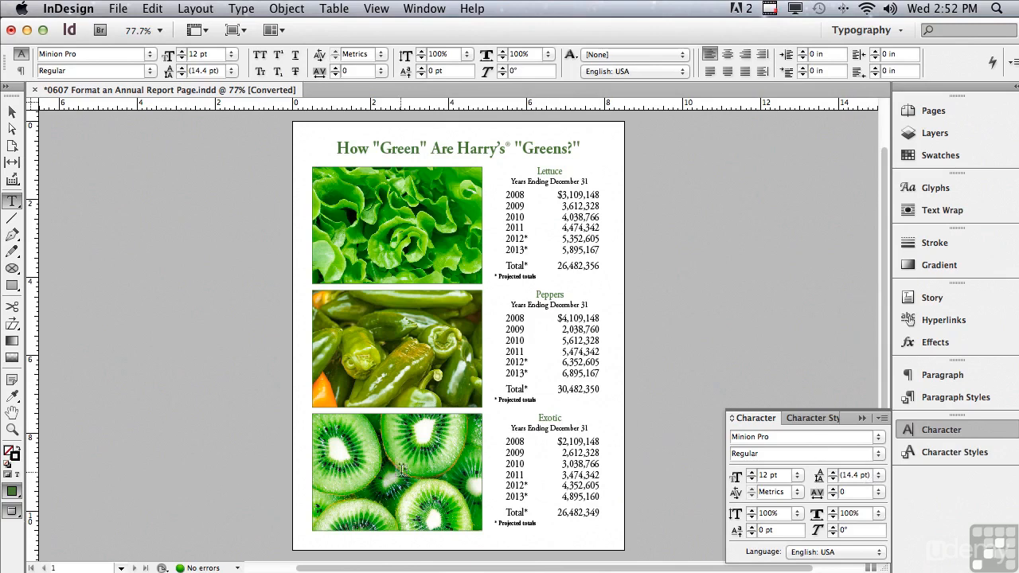
Step: Enlarge the headline area, check the straight quotation mark before "Green" and place the text cursor at the headline's start
click(11, 431)
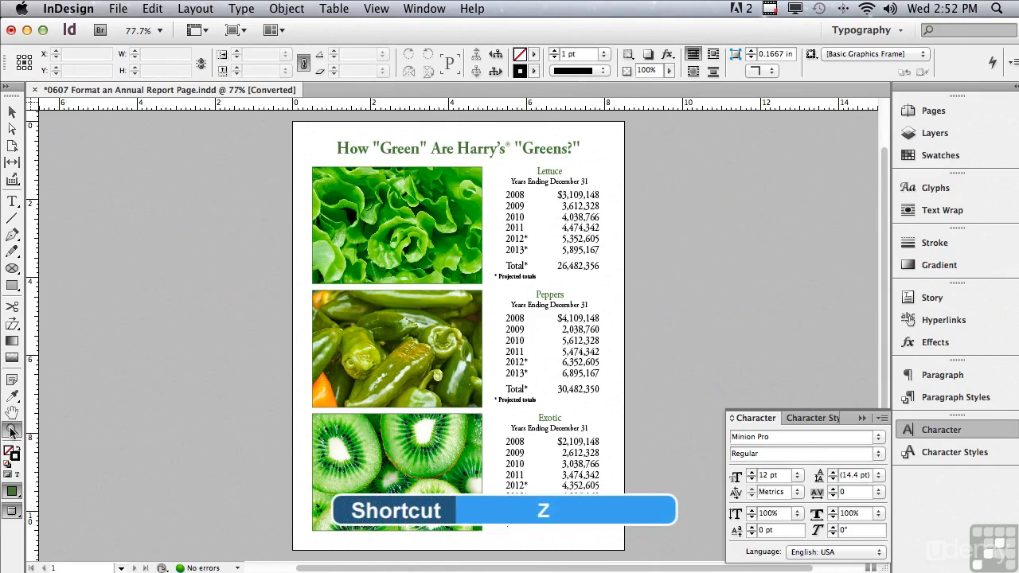
drag(281, 119, 638, 239)
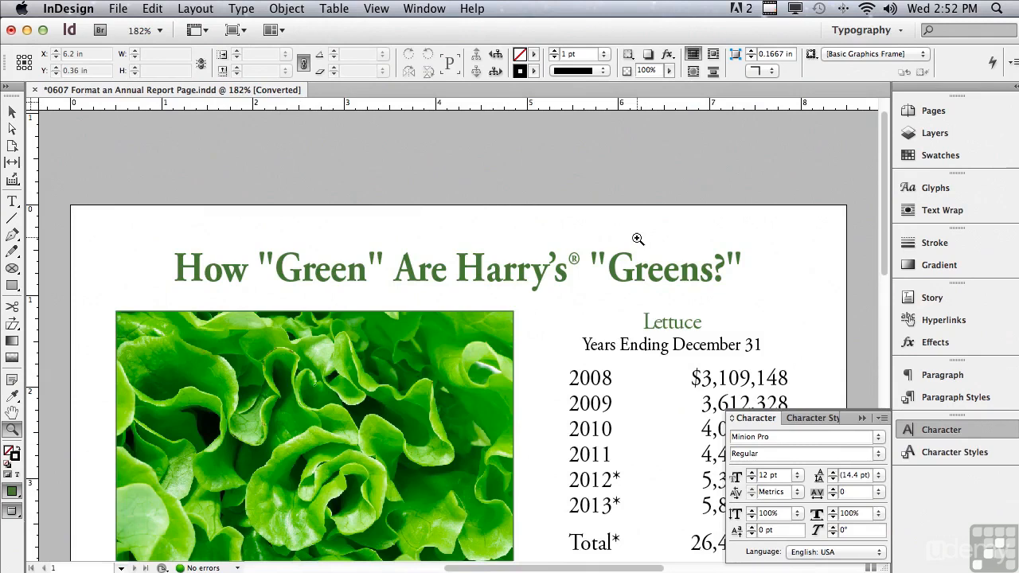
click(11, 201)
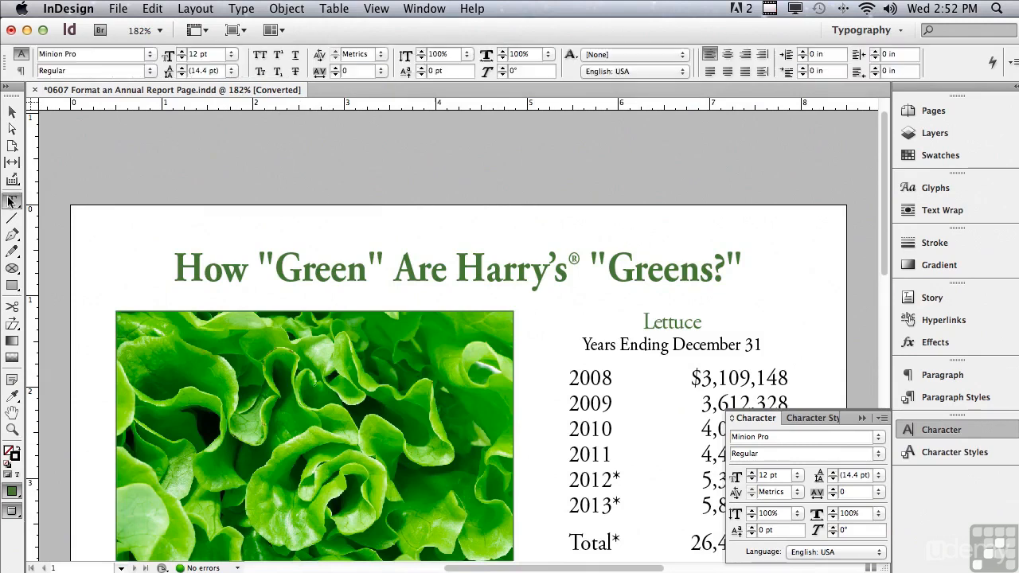
click(261, 261)
drag(258, 263, 275, 264)
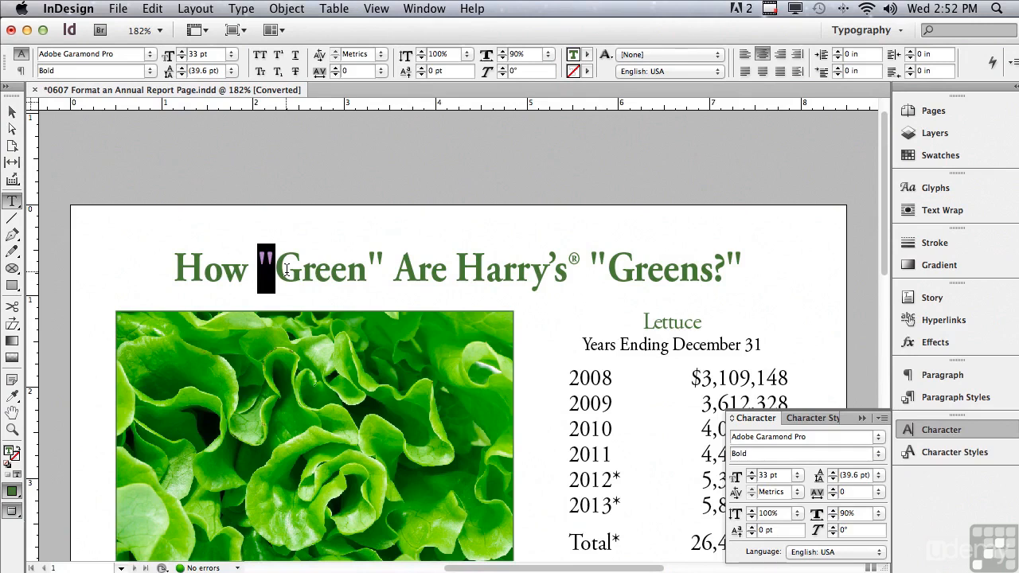
click(166, 261)
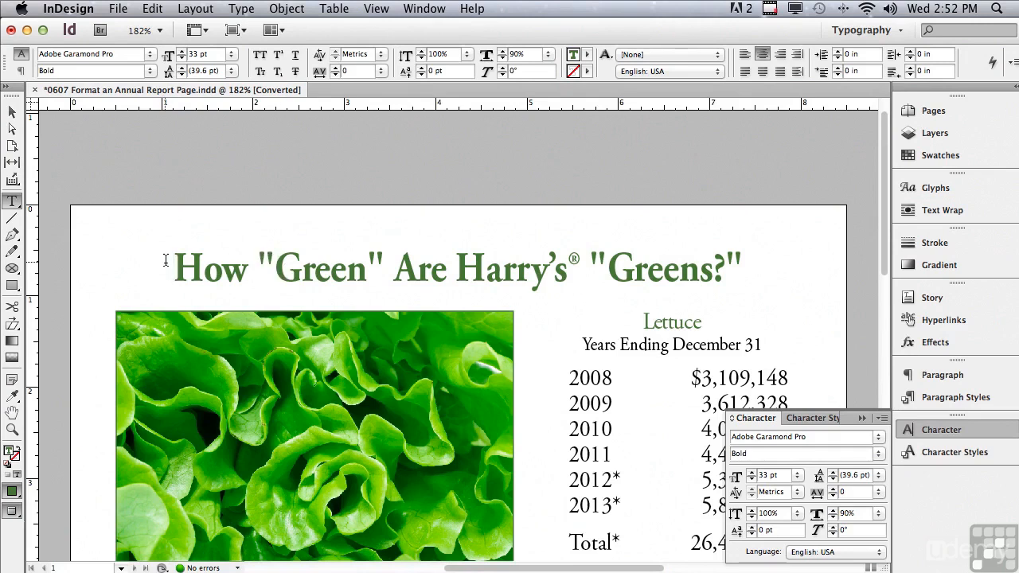
Step: Load the "Straight Double to Typographers Quote" query in Find/Change
click(148, 8)
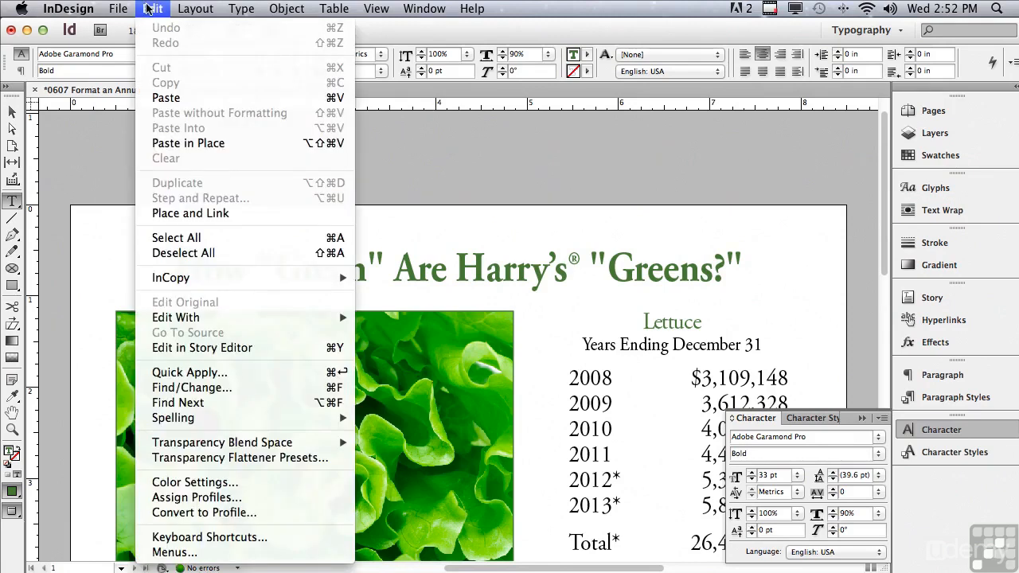
click(319, 388)
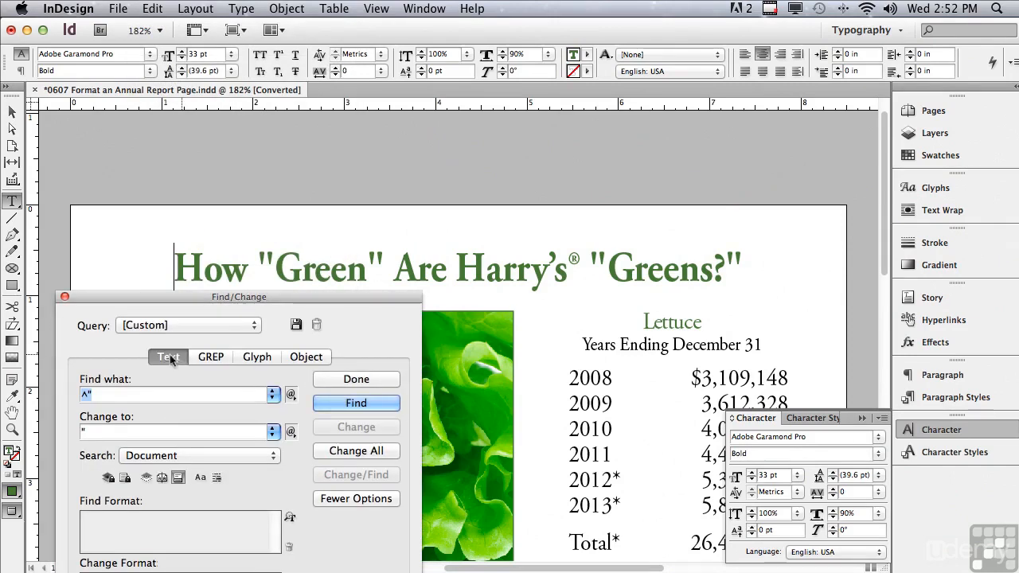
drag(148, 298, 190, 304)
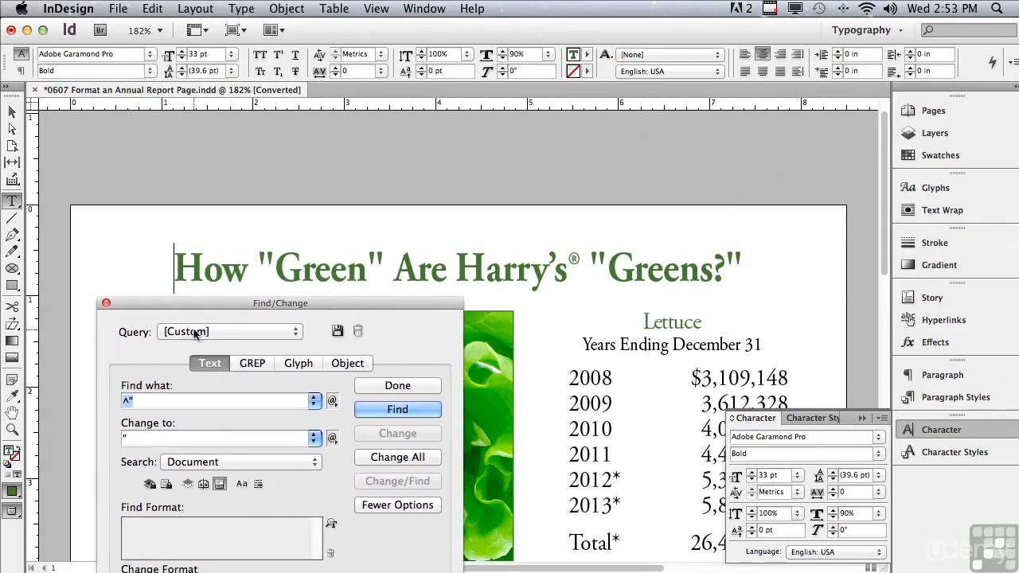
click(196, 333)
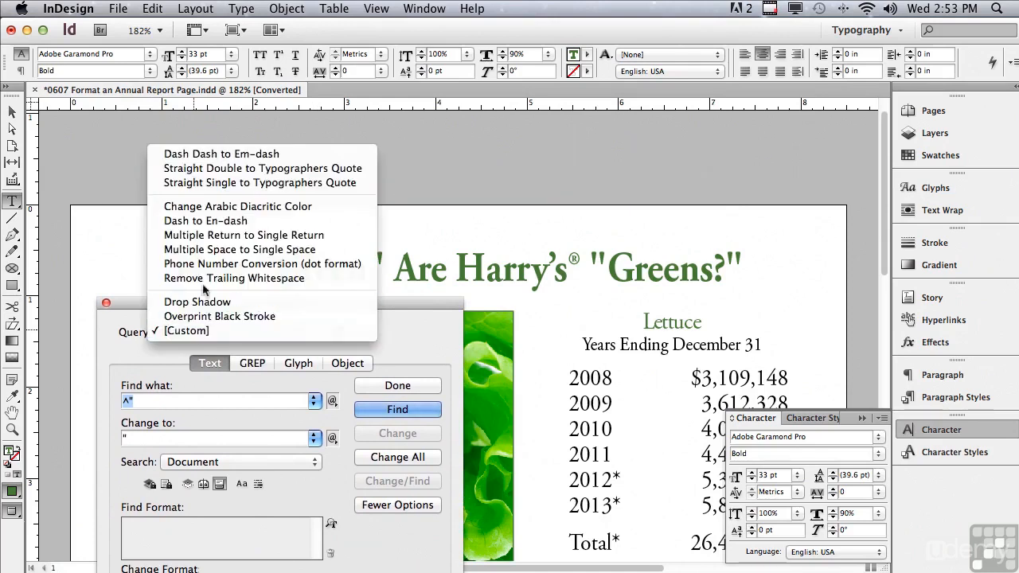
click(209, 175)
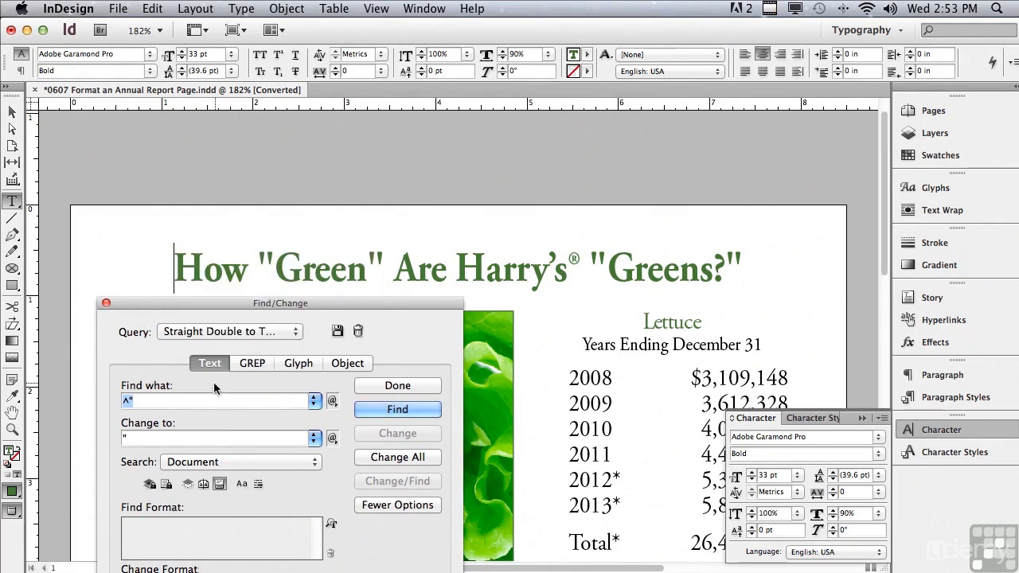
Step: Replace the straight quotes around "Green" one at a time, and change all remaining ones in the document at once
click(360, 410)
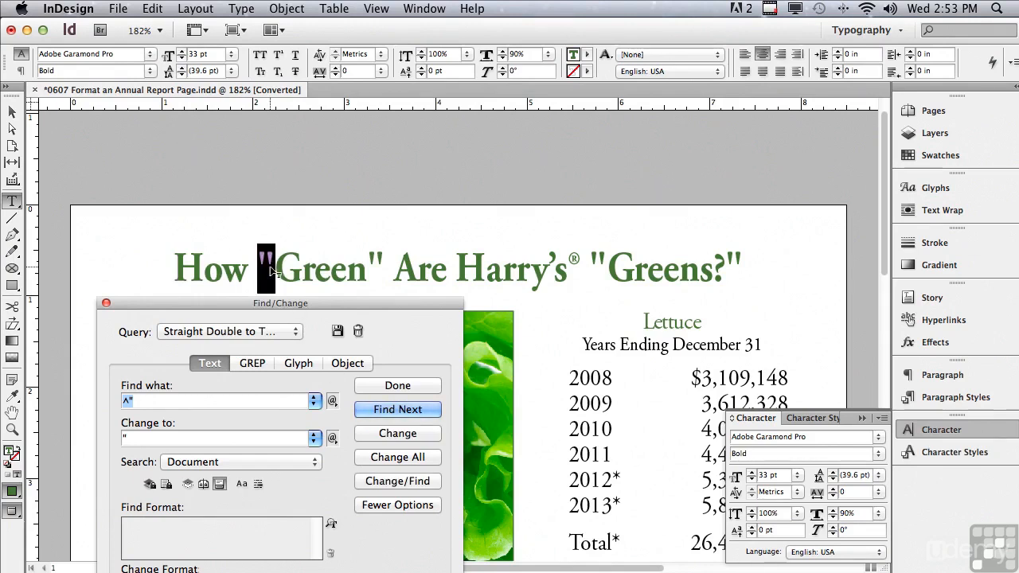
click(366, 433)
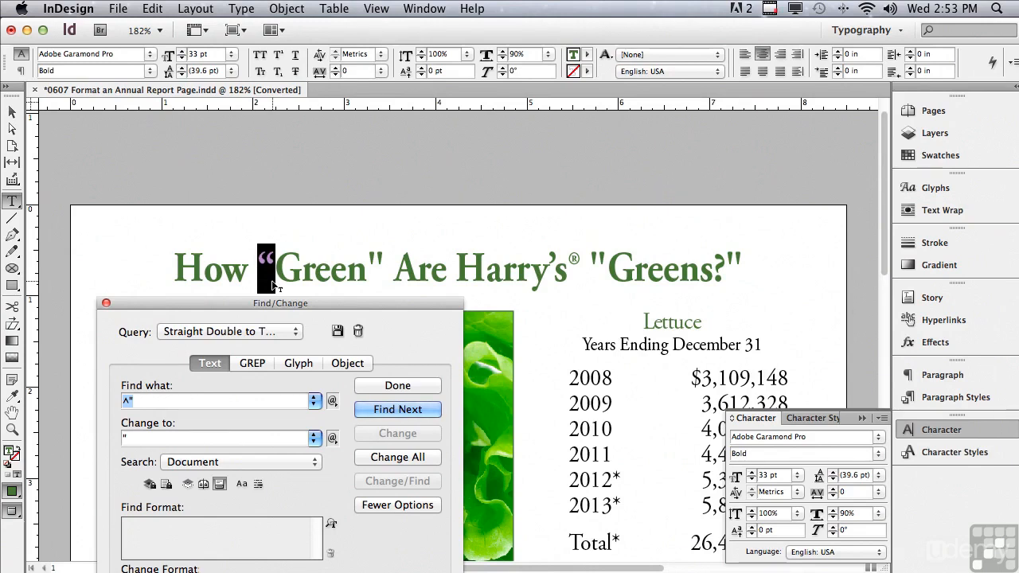
click(391, 411)
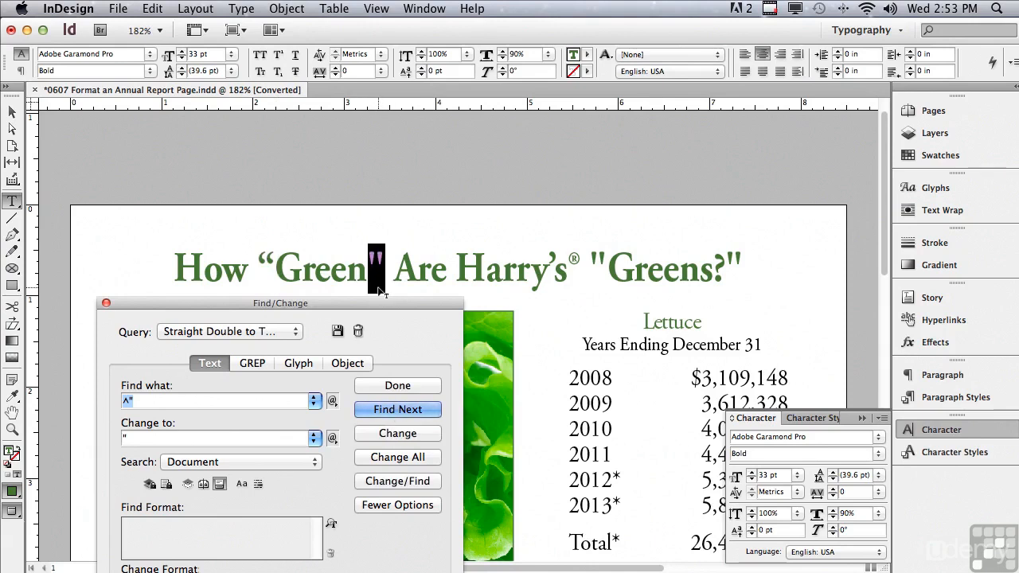
click(380, 435)
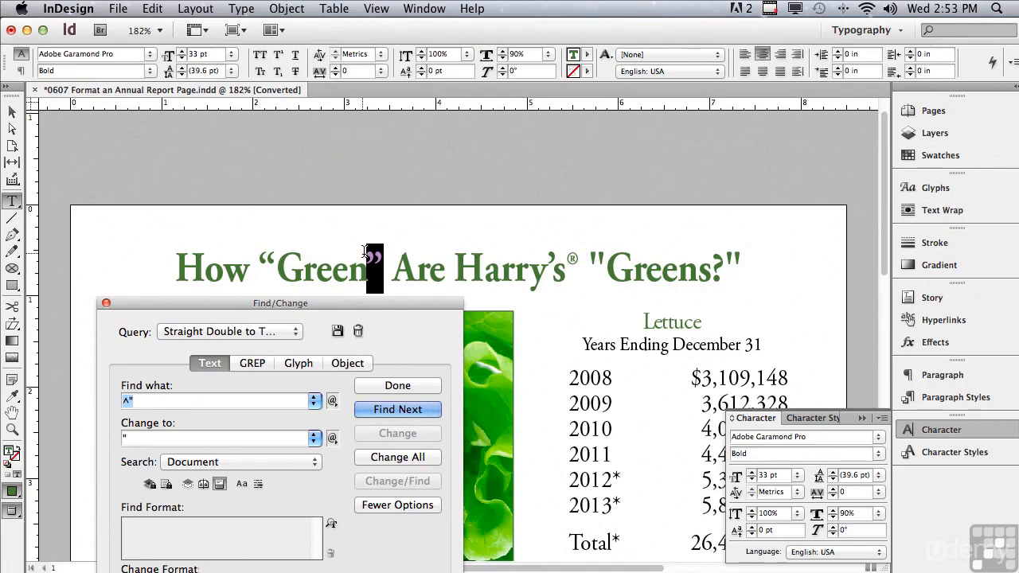
click(373, 460)
click(645, 211)
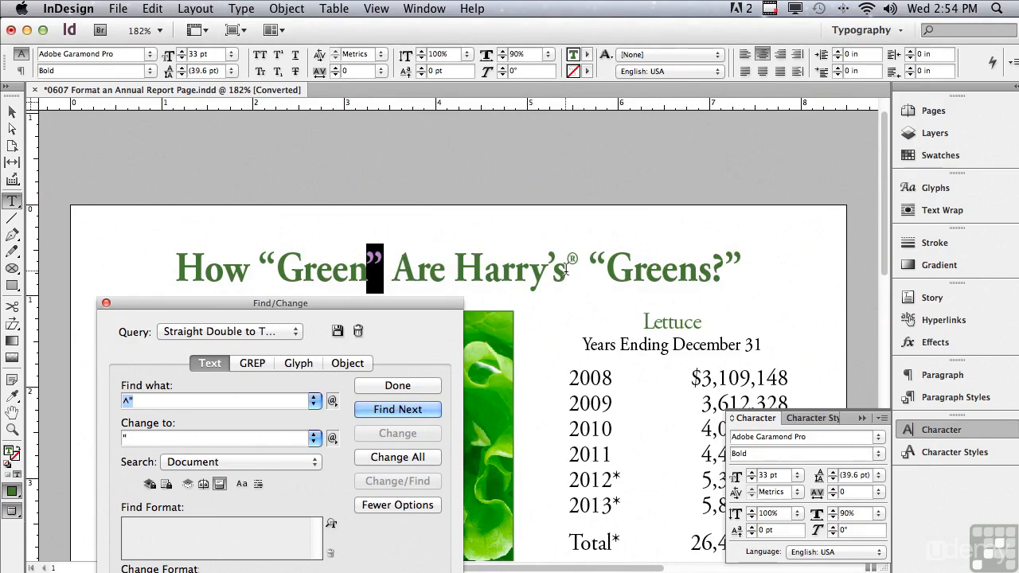
Step: Close Find/Change and reduce the ® symbol after "Harry's" in the headline to 27 pt
click(566, 271)
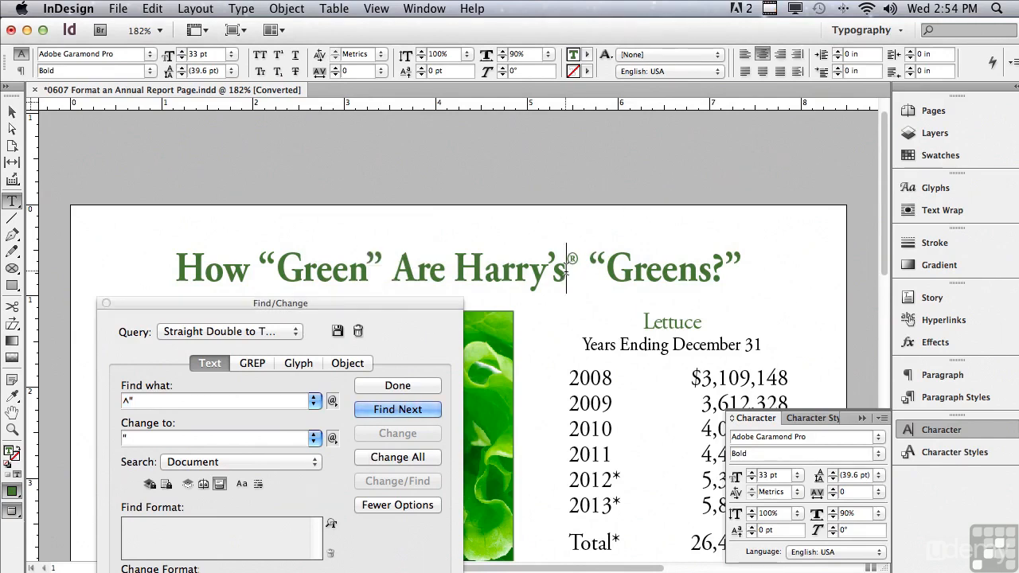
key(shift+Right)
click(106, 303)
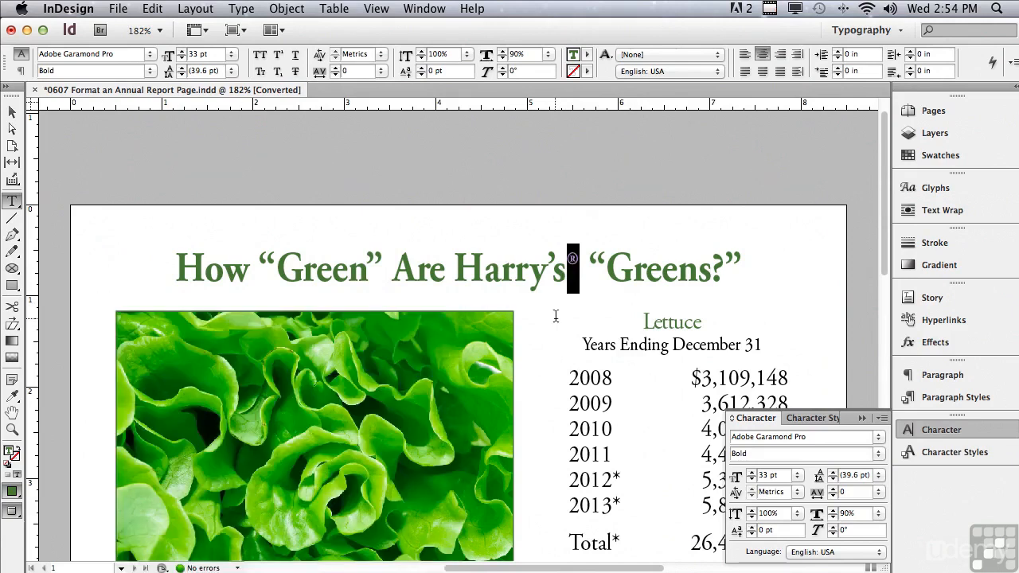
click(182, 59)
click(181, 58)
click(182, 60)
click(182, 60)
click(182, 60)
click(183, 59)
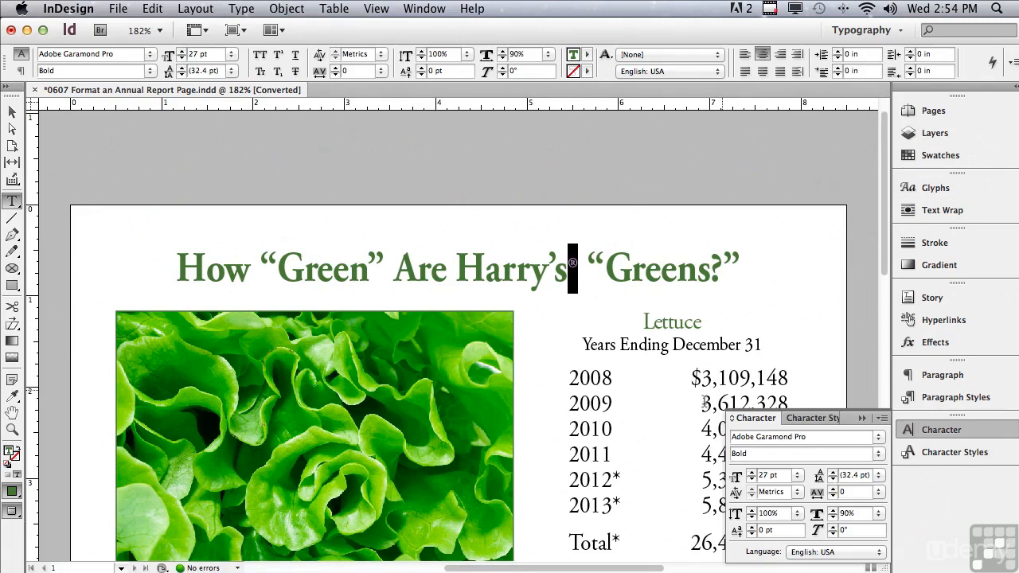
Step: Raise the ® symbol in the headline with a positive baseline shift
click(752, 527)
click(752, 528)
click(751, 528)
click(752, 527)
click(751, 527)
Step: Try the Italic and Bold Italic styles on the whole headline, and return it to Bold
click(162, 269)
drag(162, 269, 608, 298)
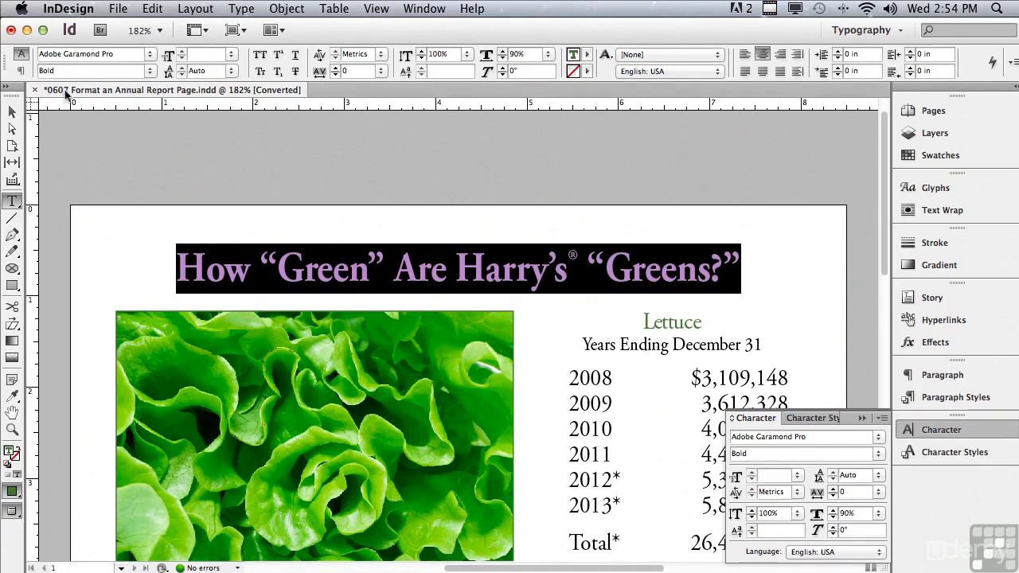
click(147, 73)
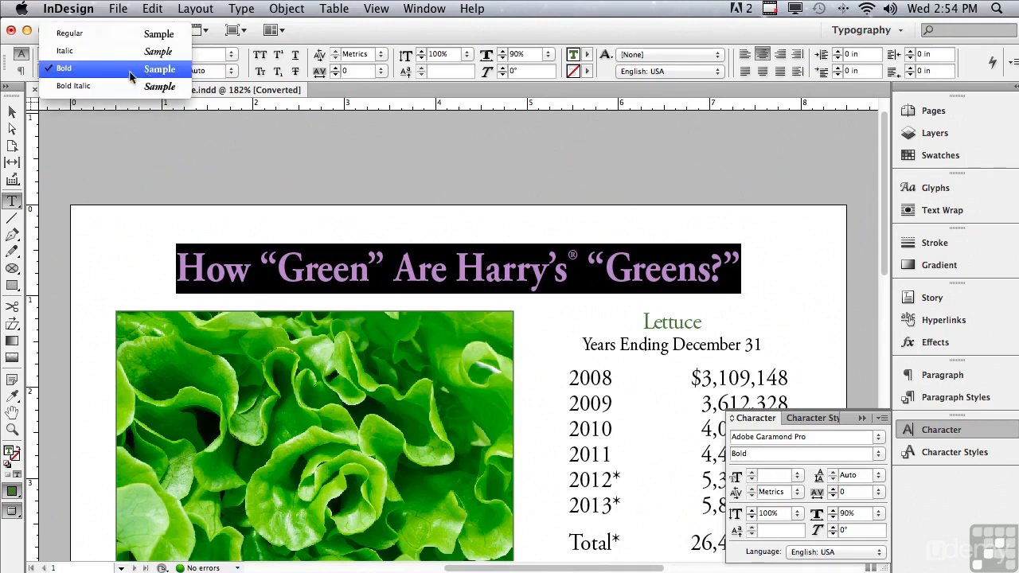
click(57, 52)
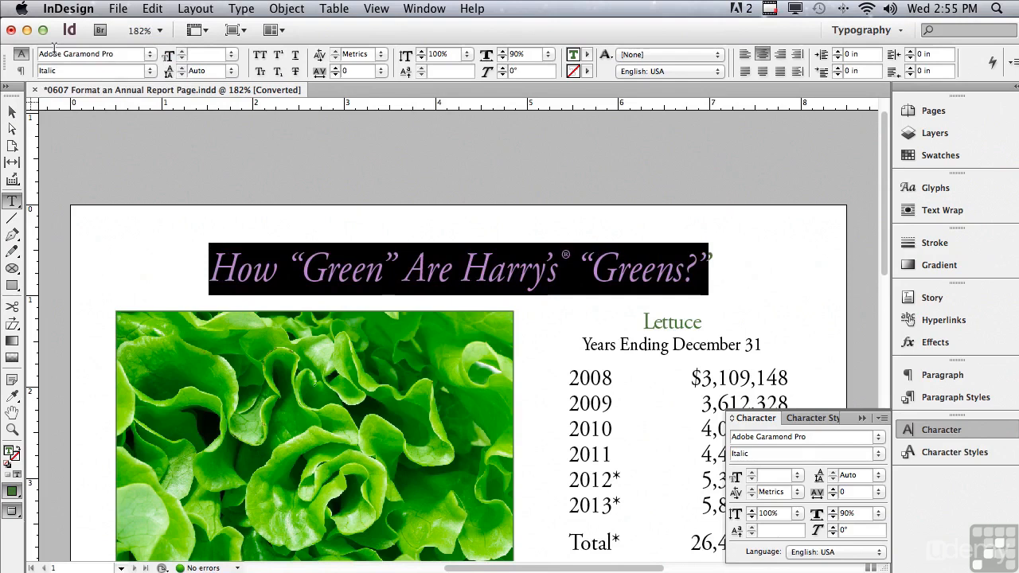
click(149, 71)
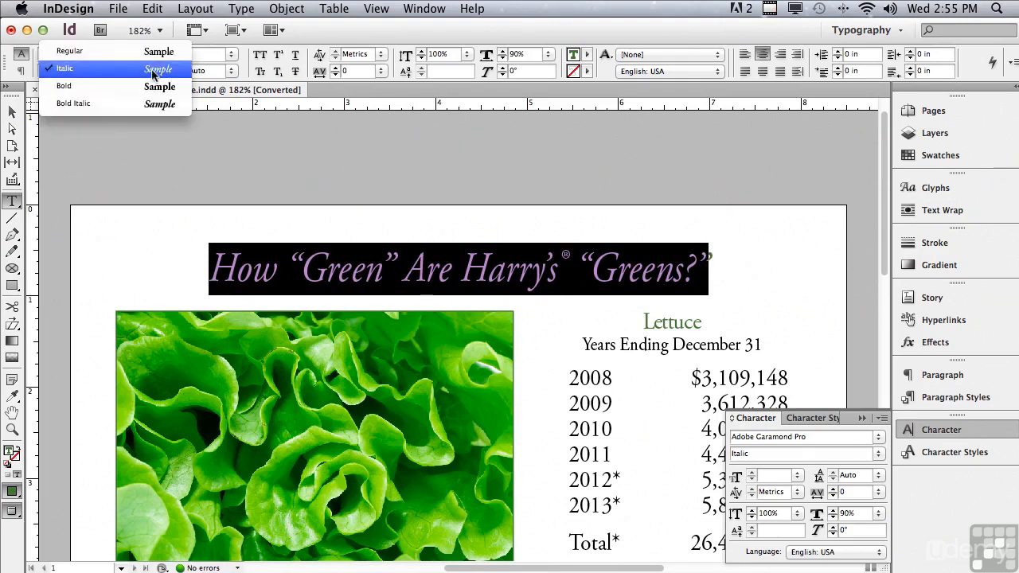
click(144, 111)
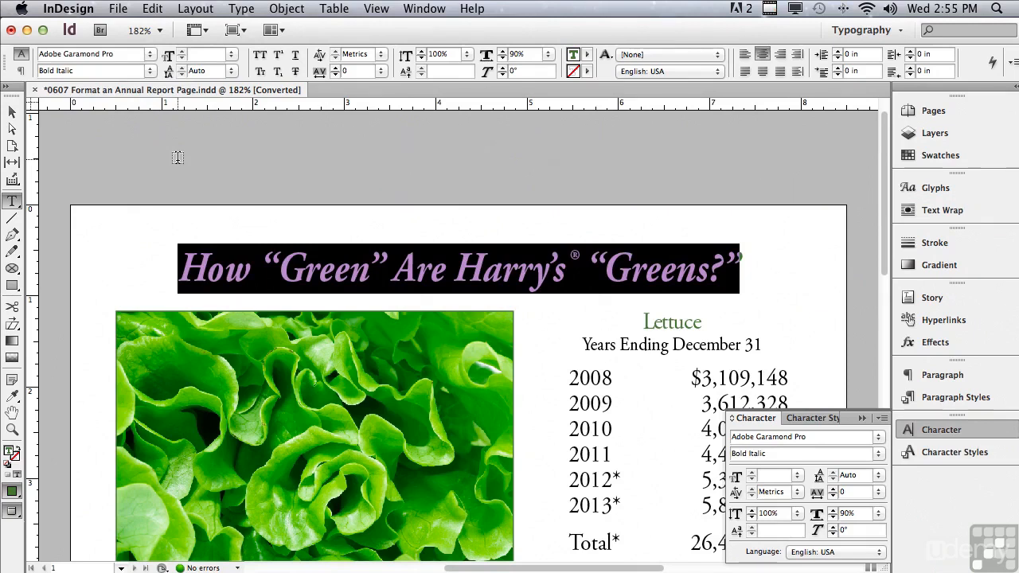
click(149, 71)
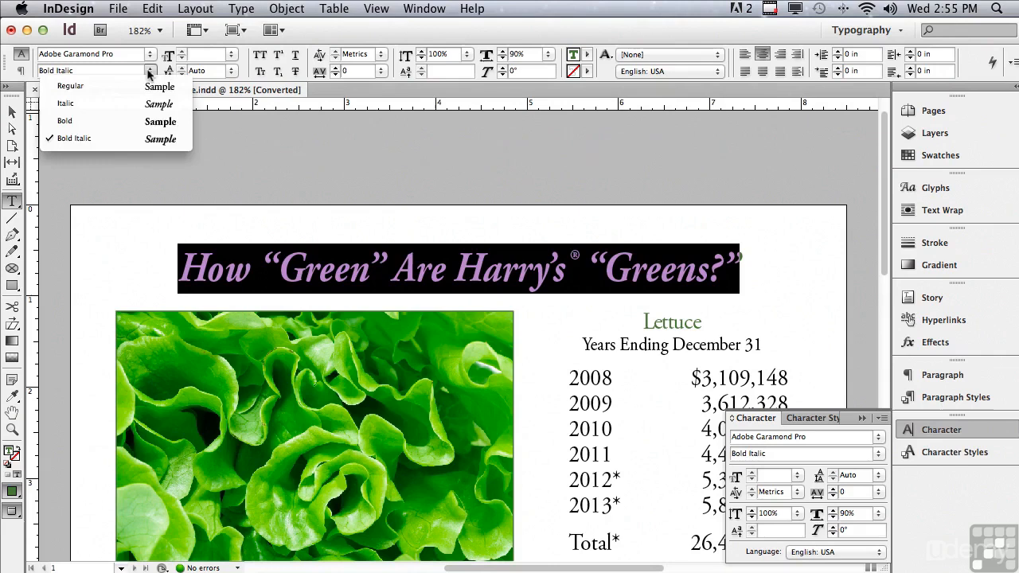
click(133, 122)
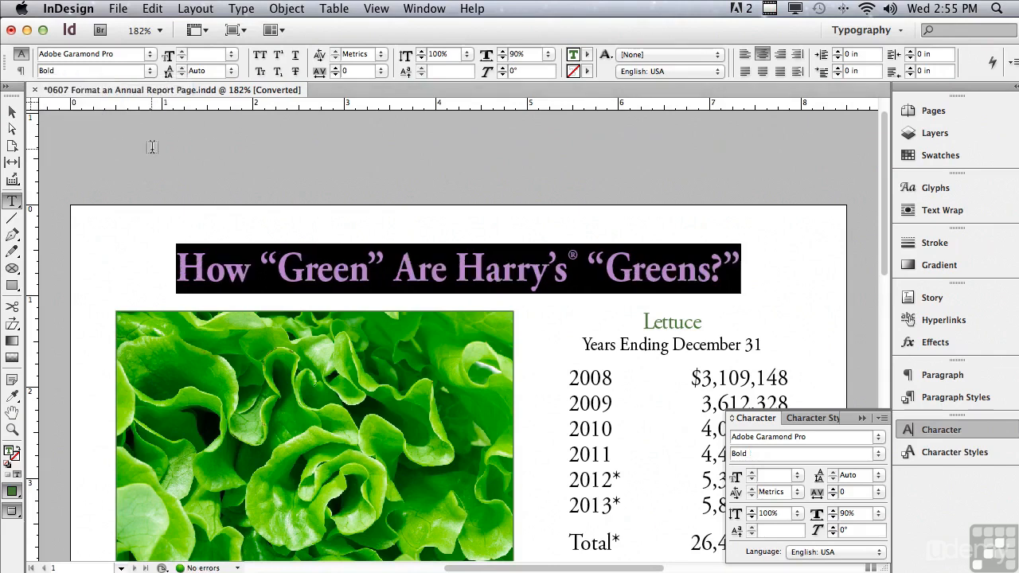
Step: Skew the whole headline by 14° and set its kerning to Optical
click(834, 529)
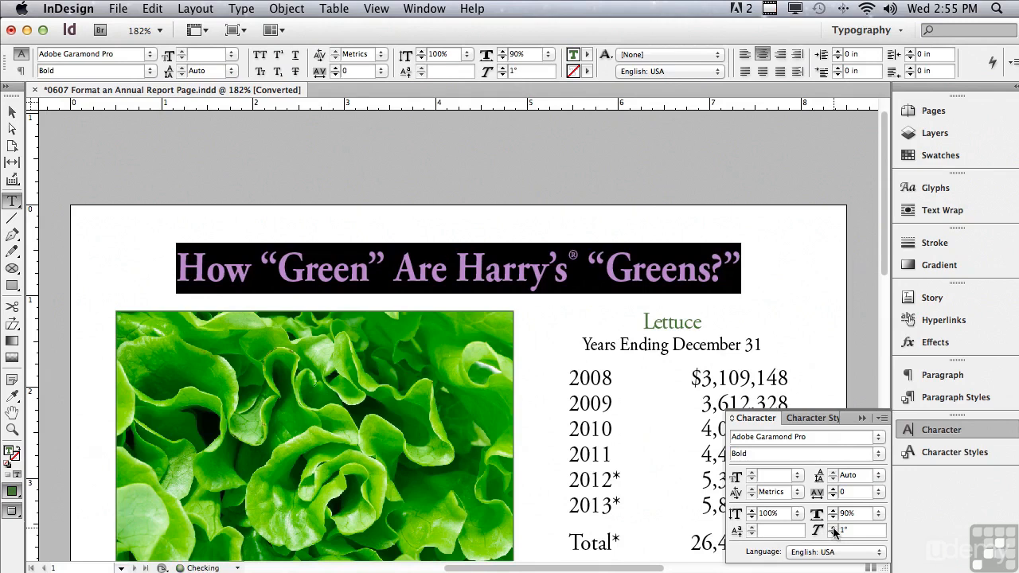
click(834, 528)
click(834, 528)
click(833, 529)
click(834, 529)
click(834, 529)
click(834, 529)
click(833, 529)
click(833, 529)
click(833, 529)
click(834, 529)
click(834, 529)
click(834, 529)
click(834, 529)
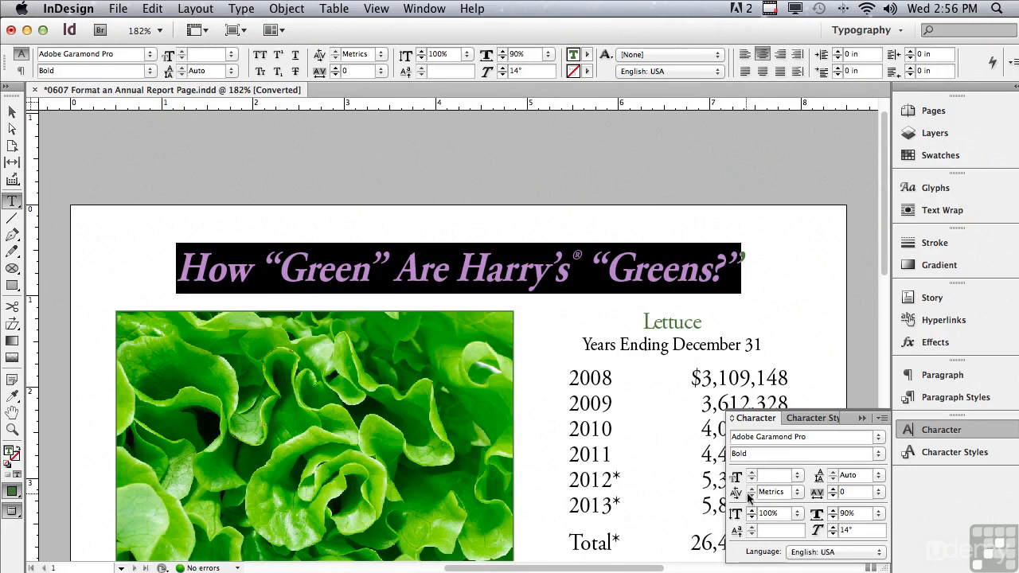
click(798, 493)
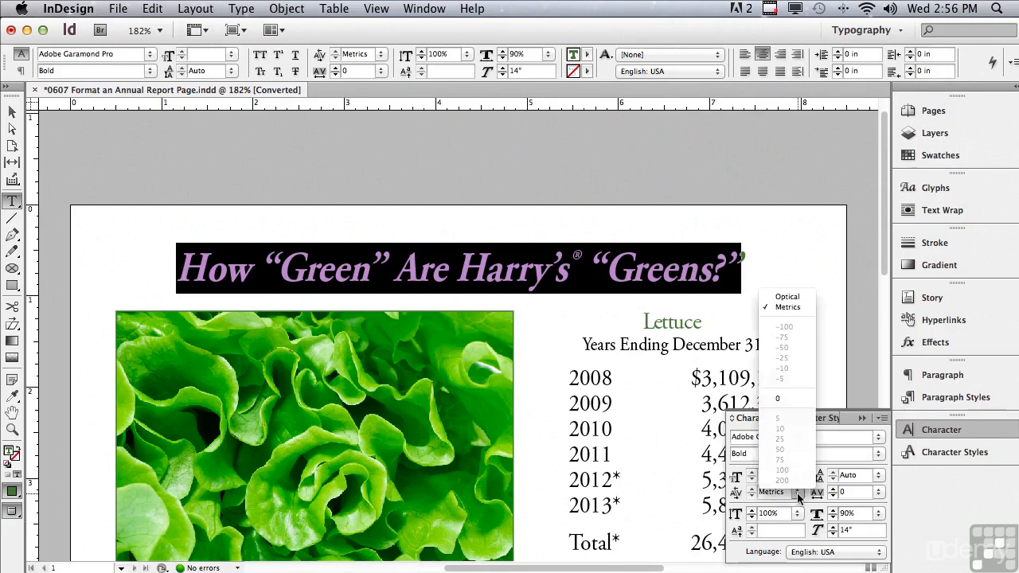
click(782, 296)
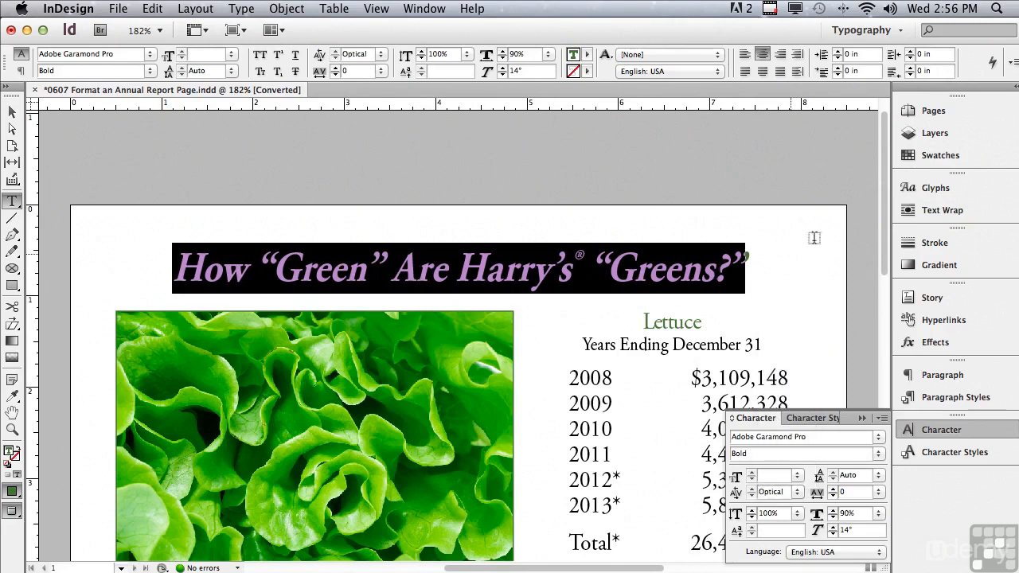
Step: Set the "Lettuce" heading above the figures to the Bold font style
scroll(884, 227, down, 5)
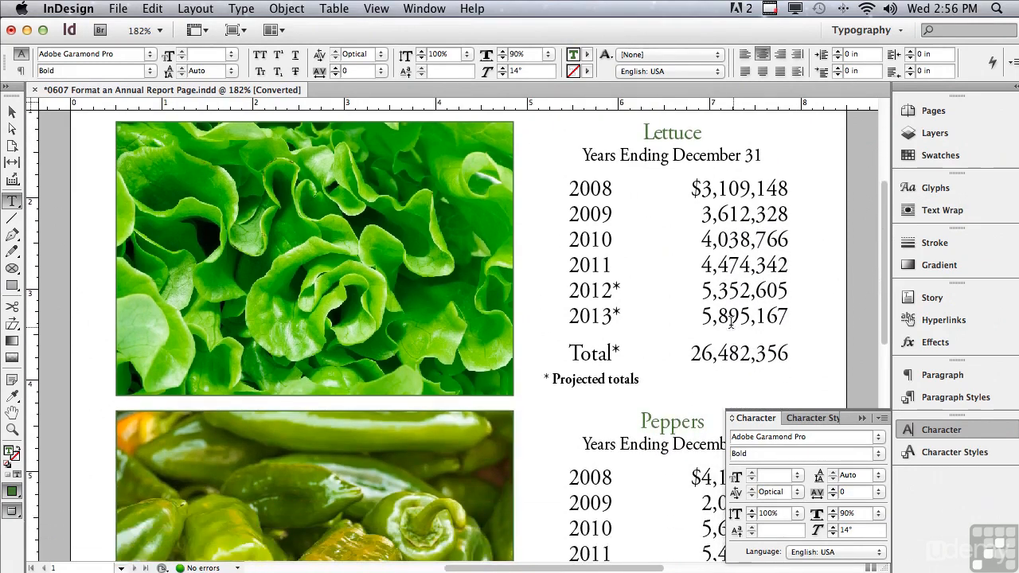
drag(568, 182, 789, 355)
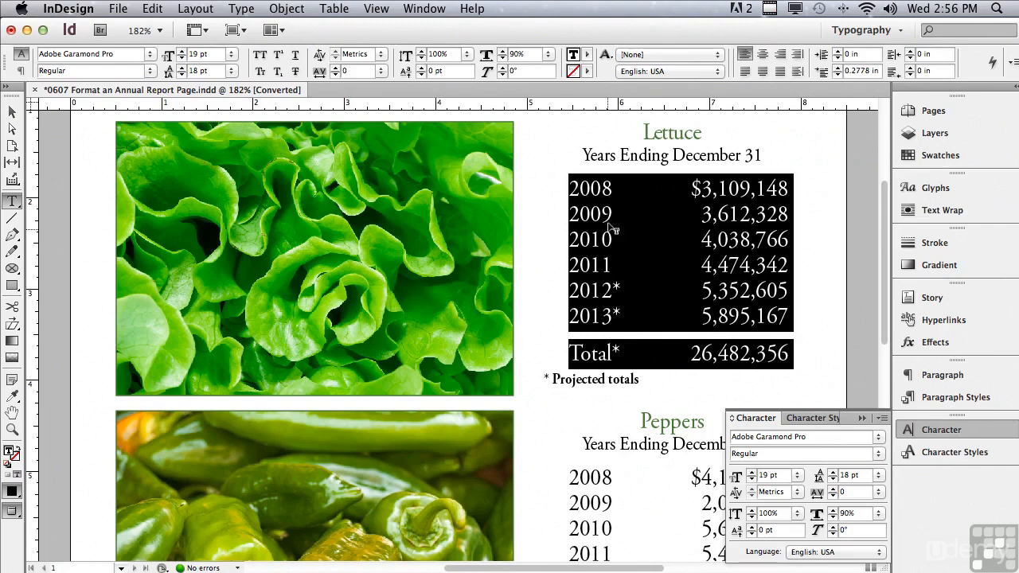
click(619, 128)
drag(637, 127, 704, 132)
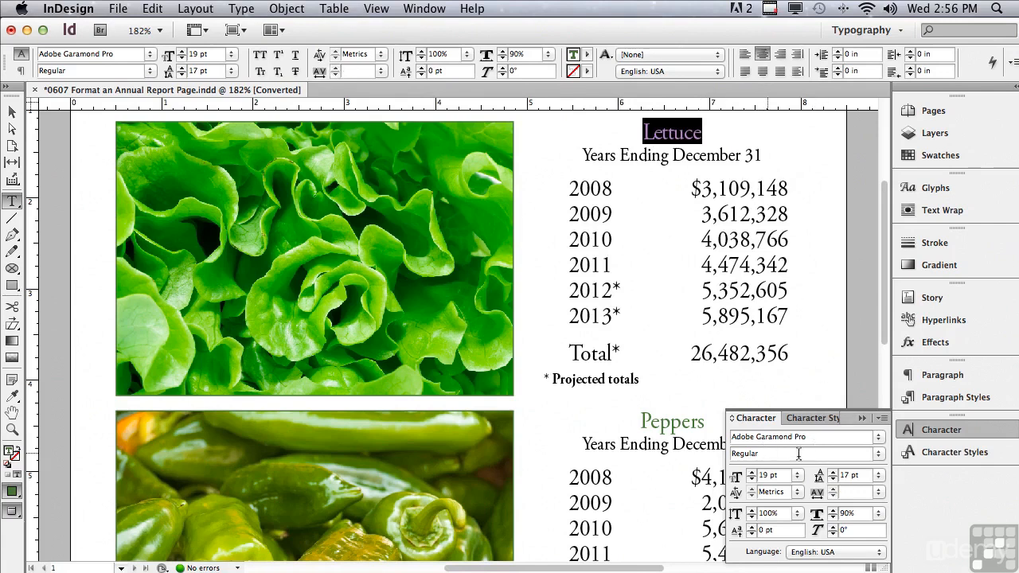
click(879, 454)
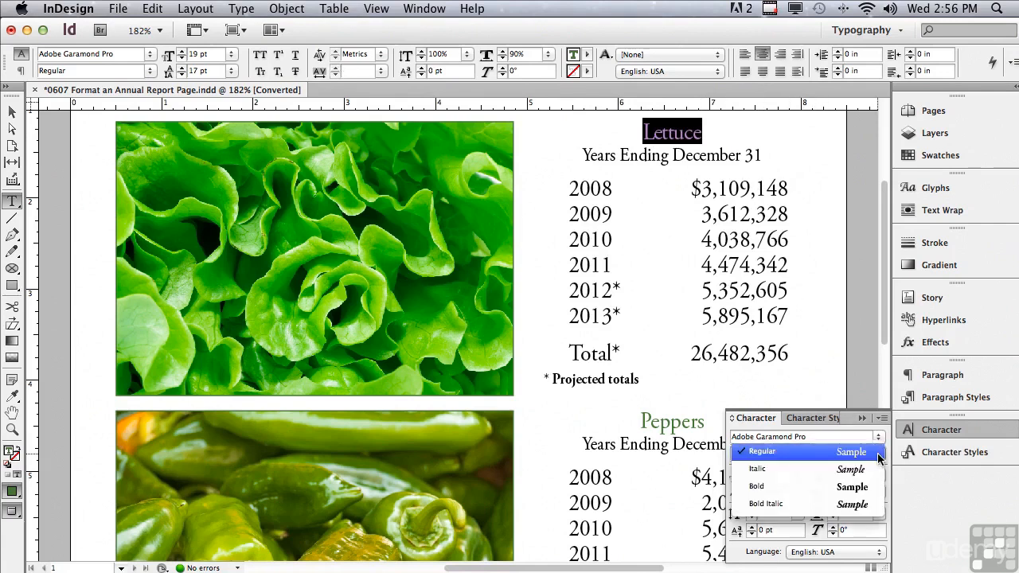
click(848, 487)
double_click(742, 453)
text(Bold)
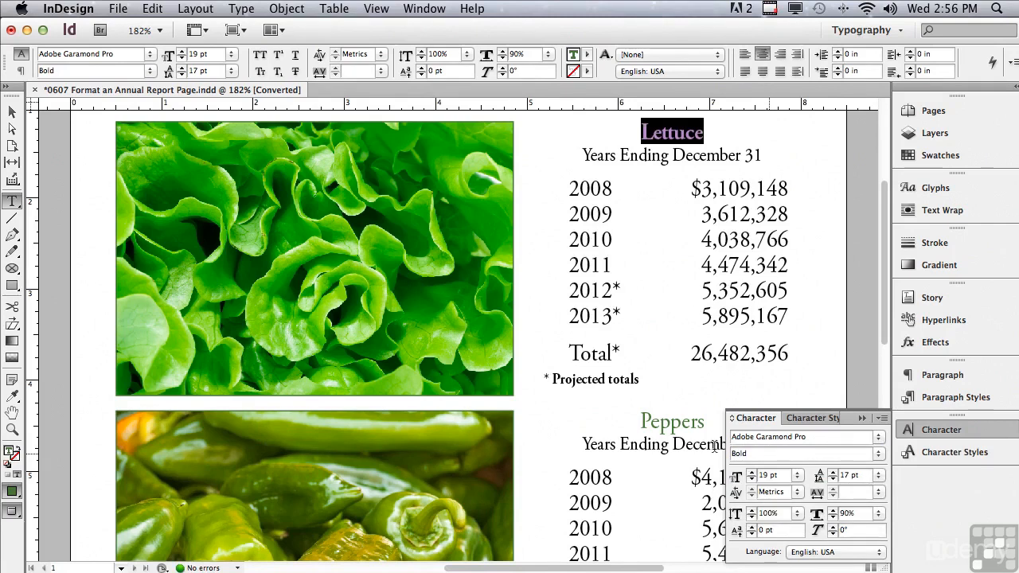
Step: Check the OpenType options for the whole headline and format it in Small Caps
drag(887, 317, 886, 275)
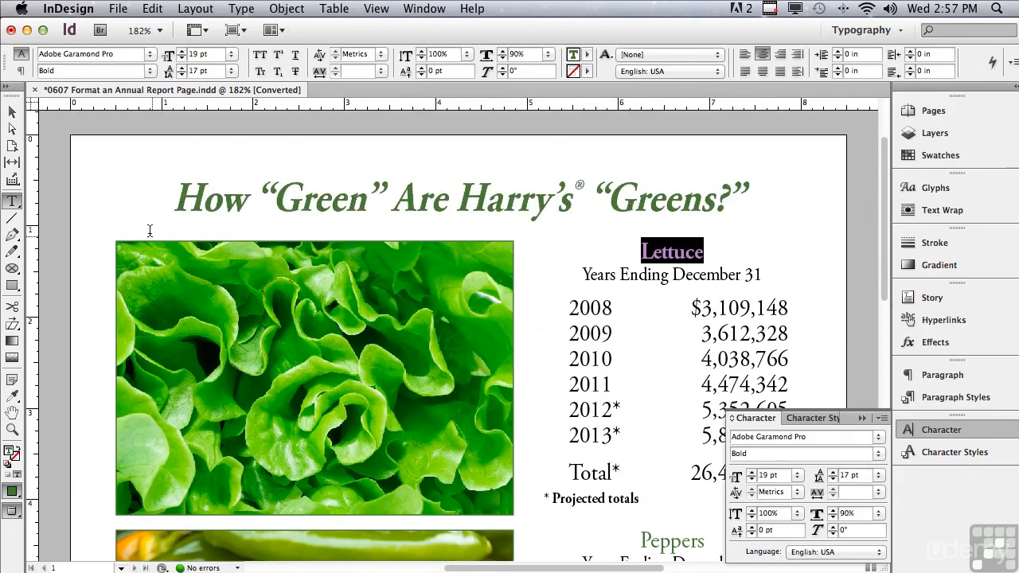
click(158, 199)
drag(158, 199, 753, 218)
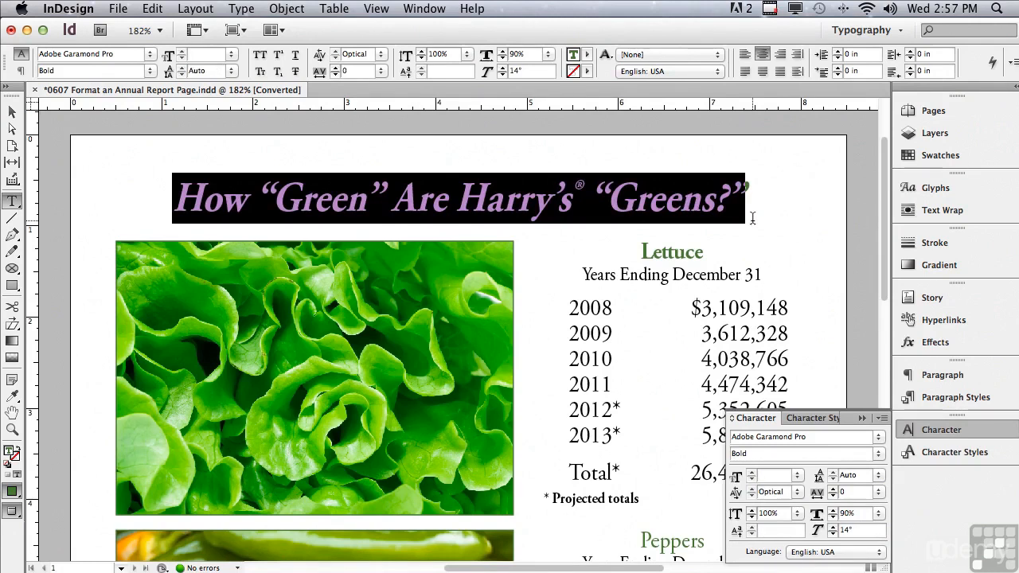
click(881, 419)
mouse_move(846, 450)
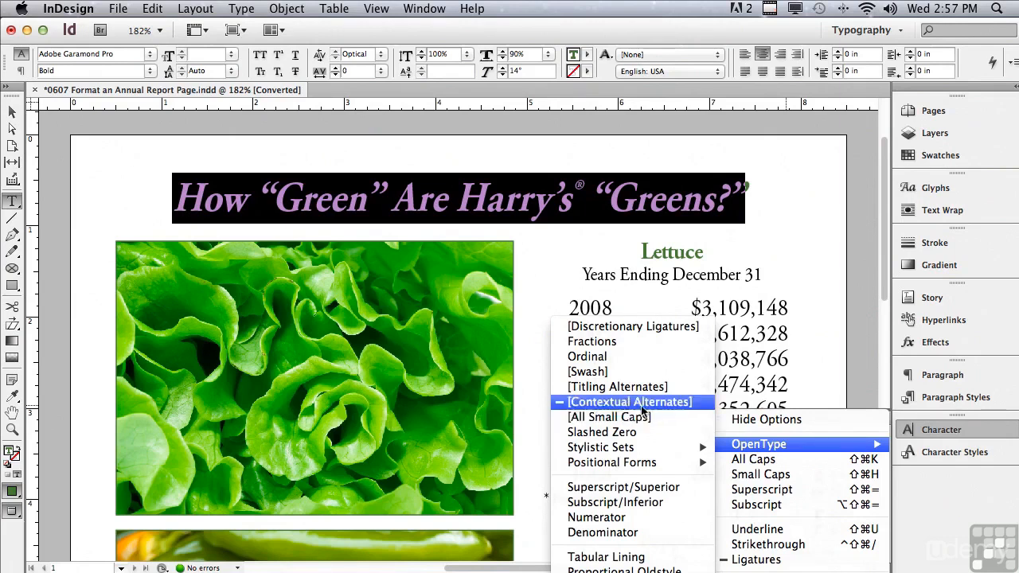
click(483, 352)
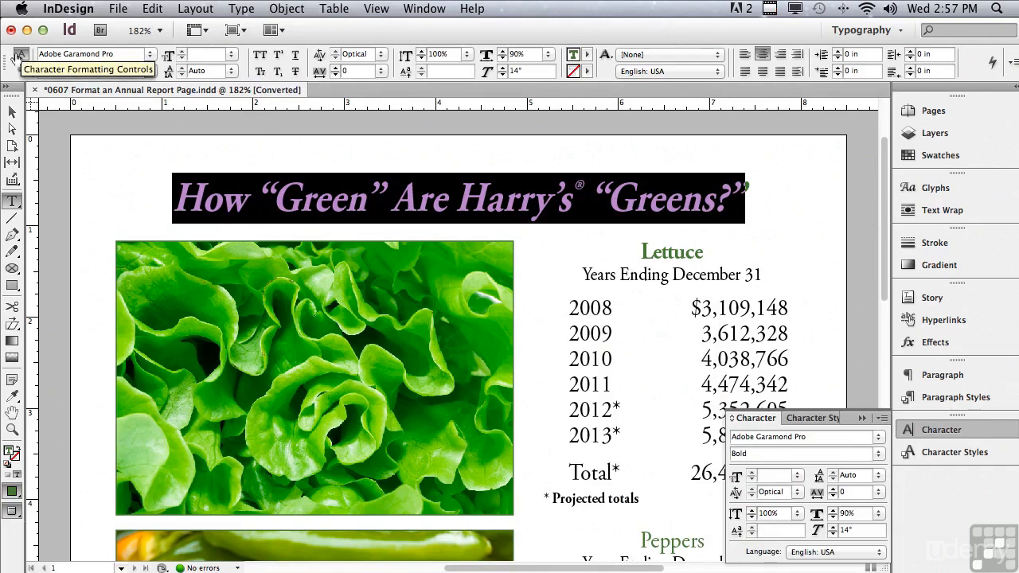
click(261, 71)
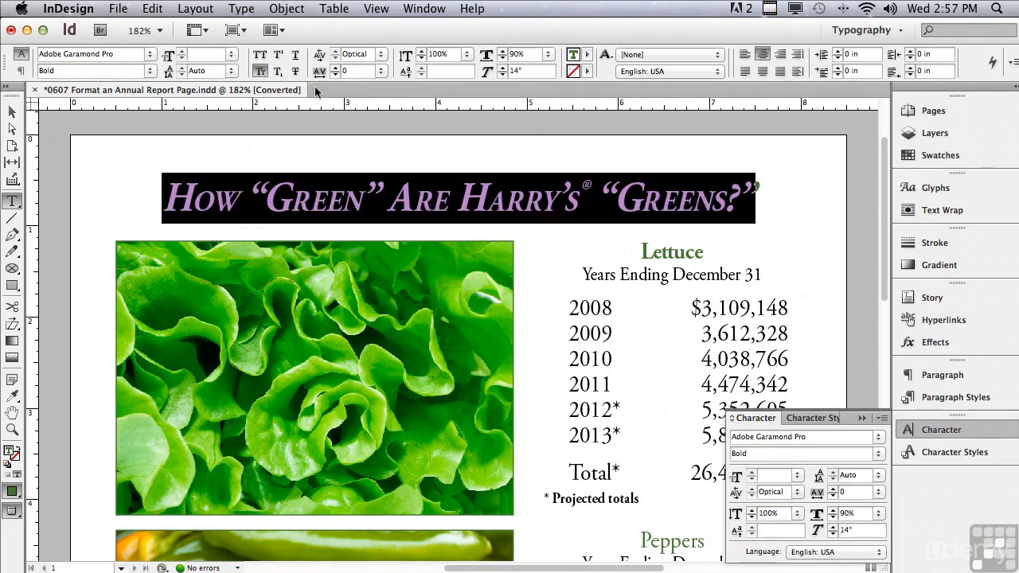
Step: Apply strikethrough and underline to the Total figure in the Lettuce table
scroll(590, 327, down, 5)
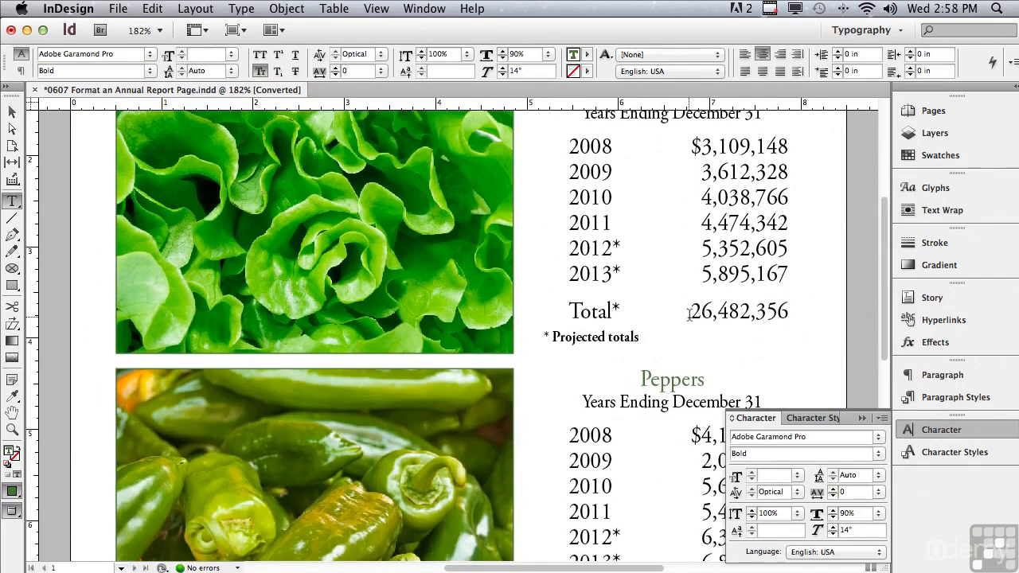
drag(690, 312, 782, 312)
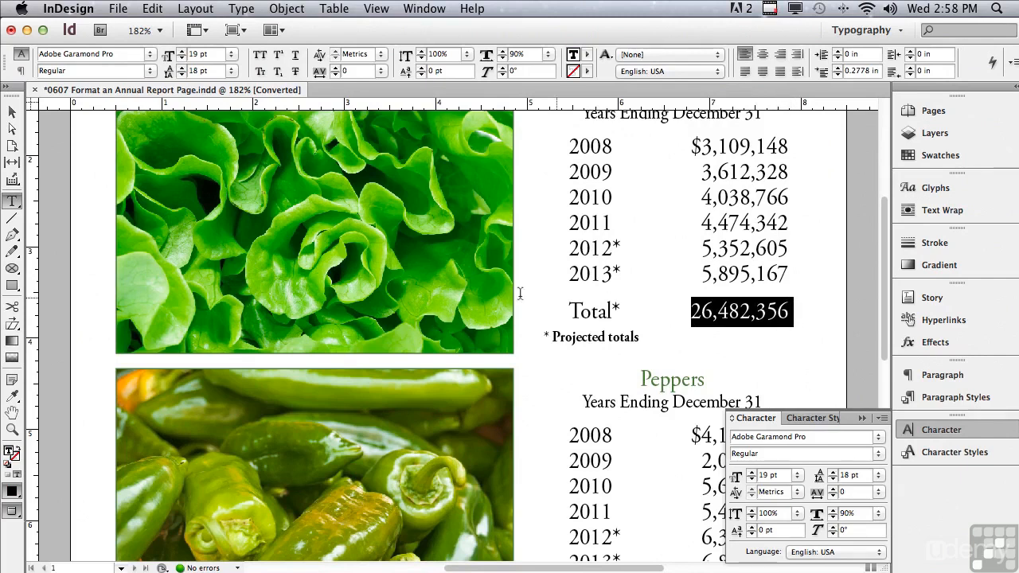
click(296, 73)
click(295, 56)
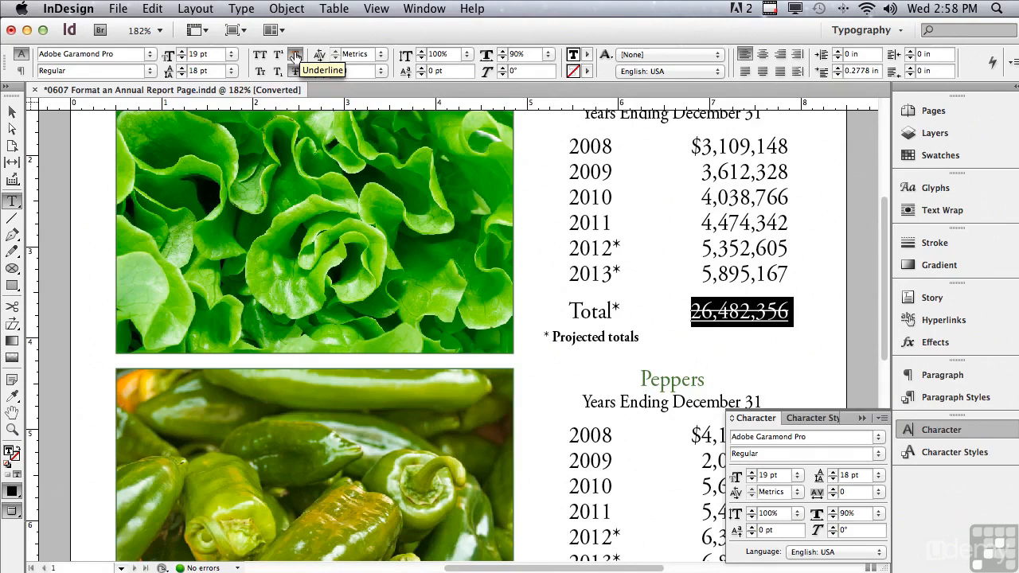
Step: Customize the Lettuce total's underline with a 4 pt weight, the Thin - Thin type and a 6 pt offset
alt+click(295, 54)
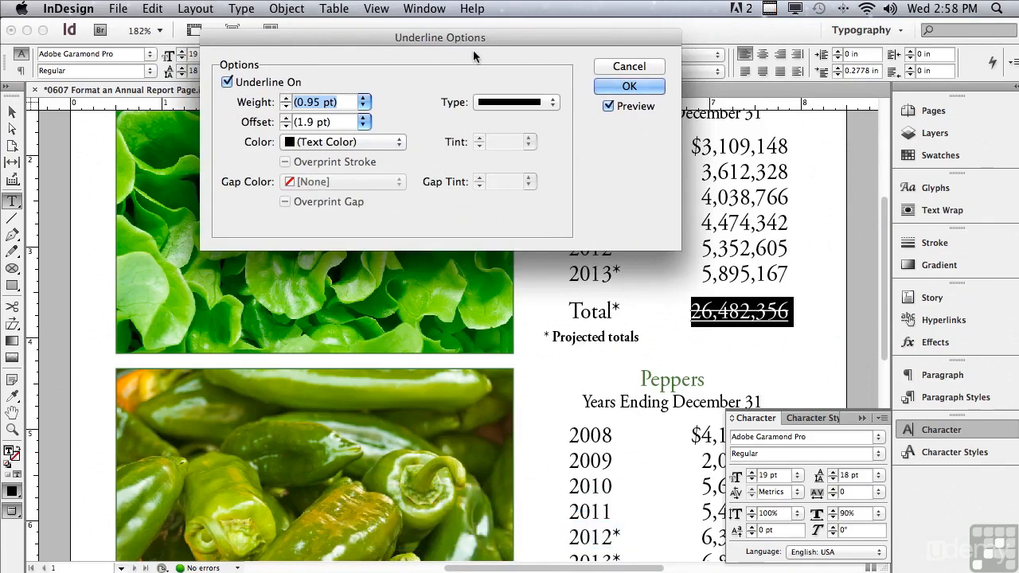
click(365, 109)
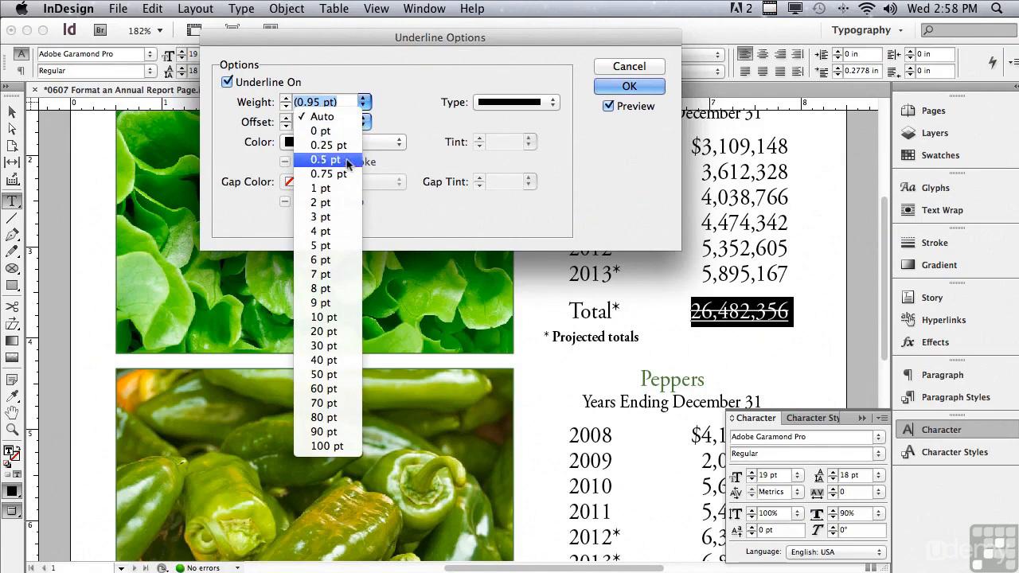
click(335, 232)
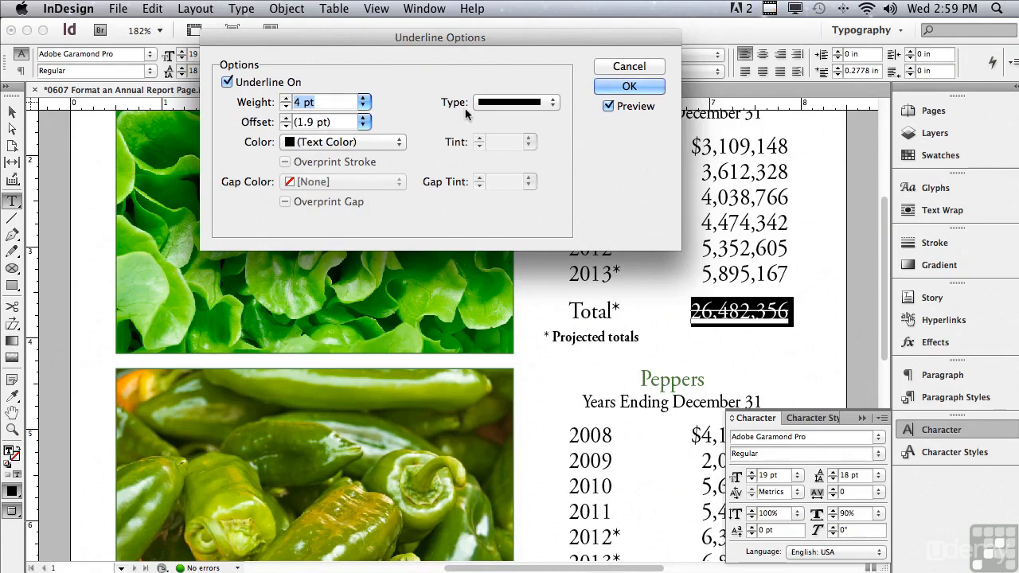
click(500, 106)
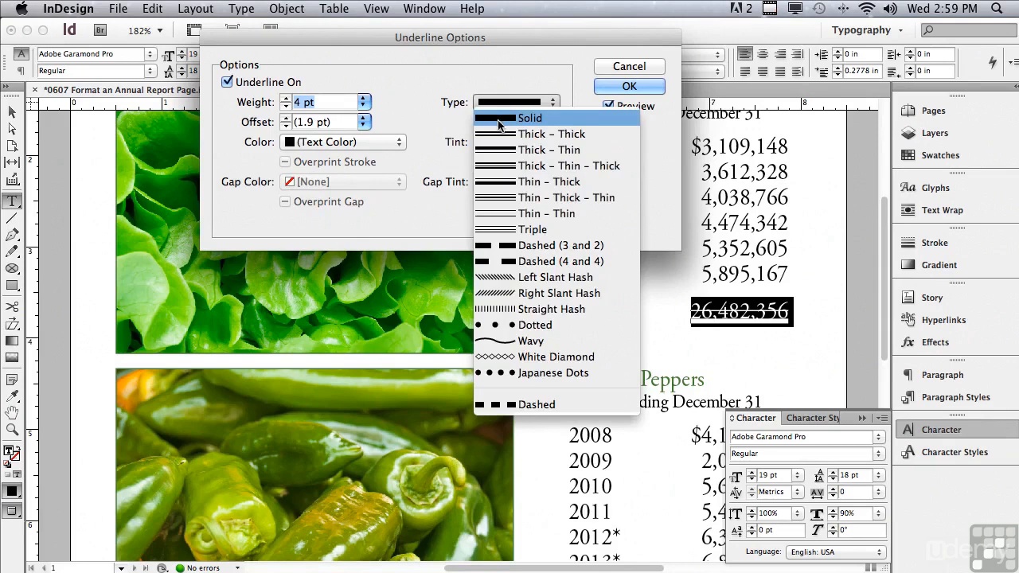
click(502, 213)
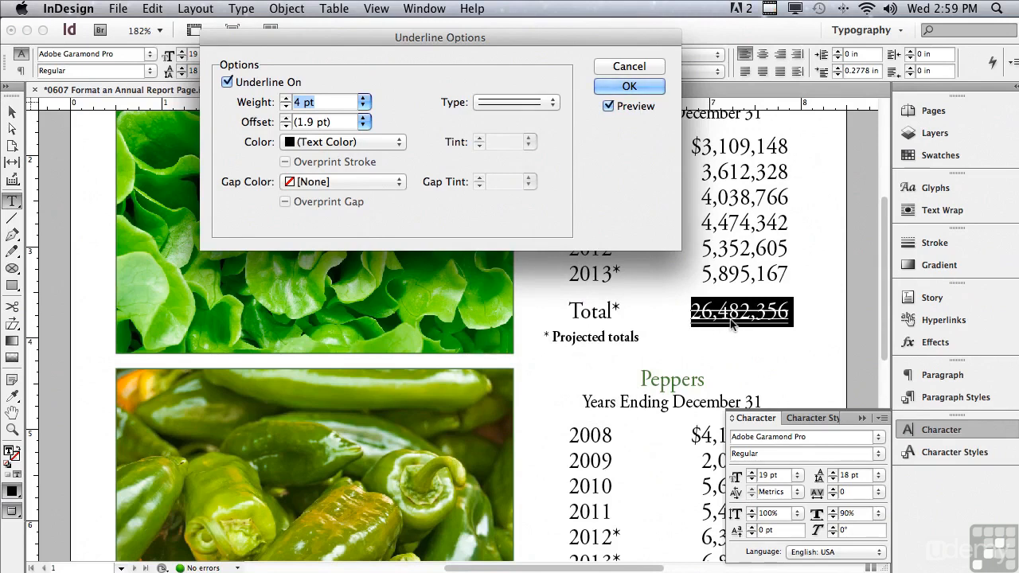
click(285, 118)
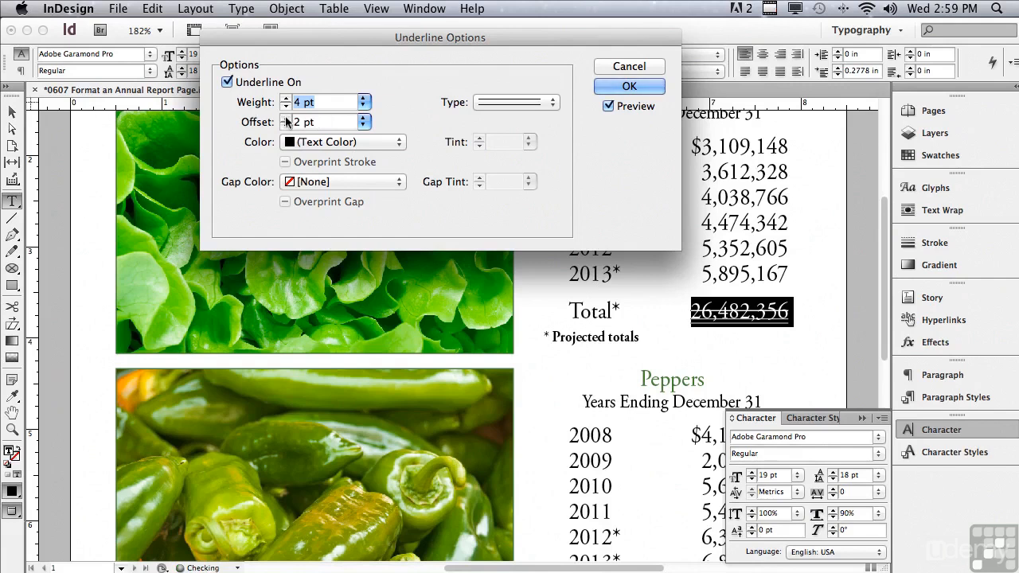
click(285, 118)
click(285, 118)
click(285, 118)
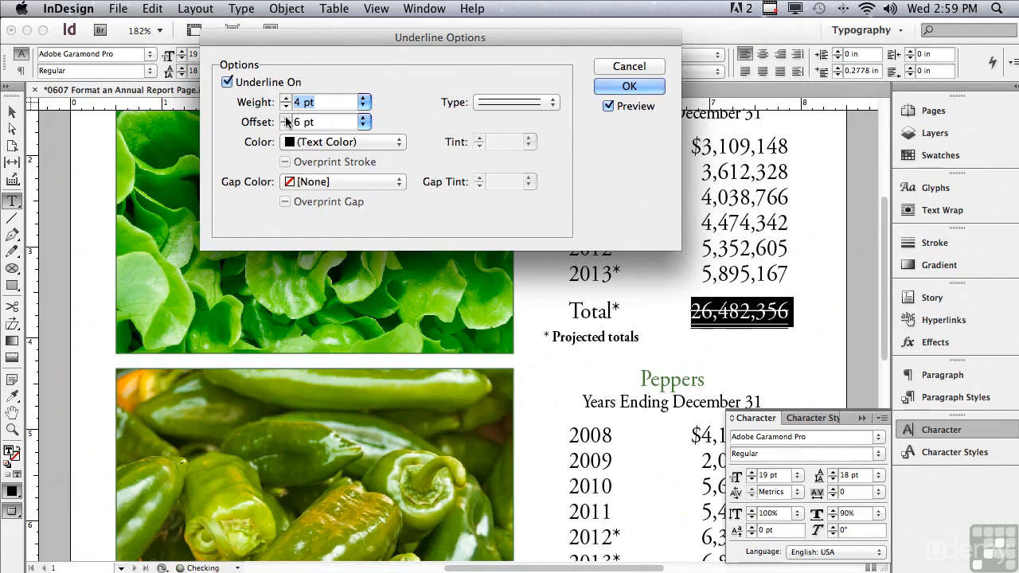
click(610, 86)
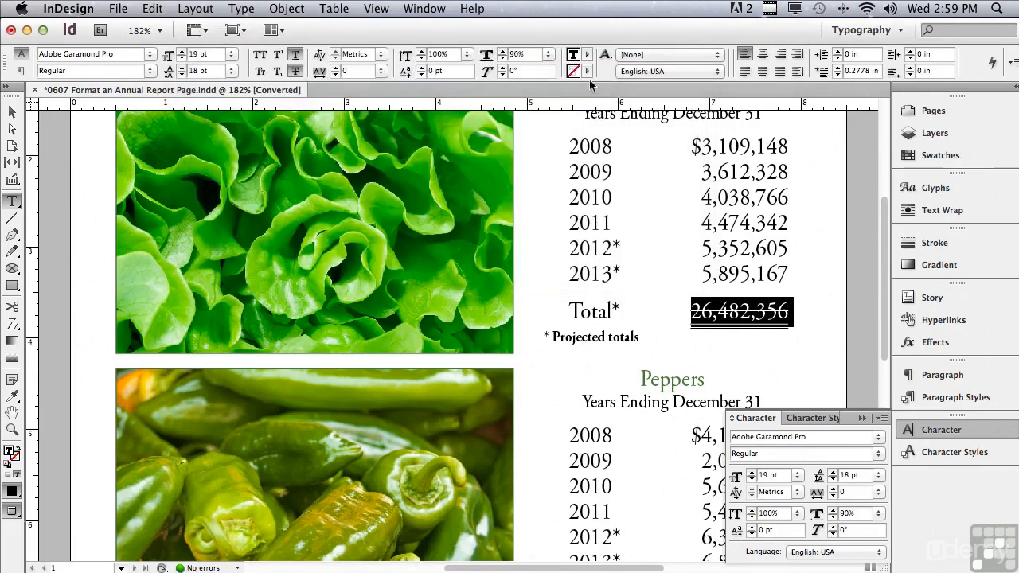
Step: Set the Lettuce total's strikethrough to a 4 pt weight and the Thin - Thin type
alt+click(294, 72)
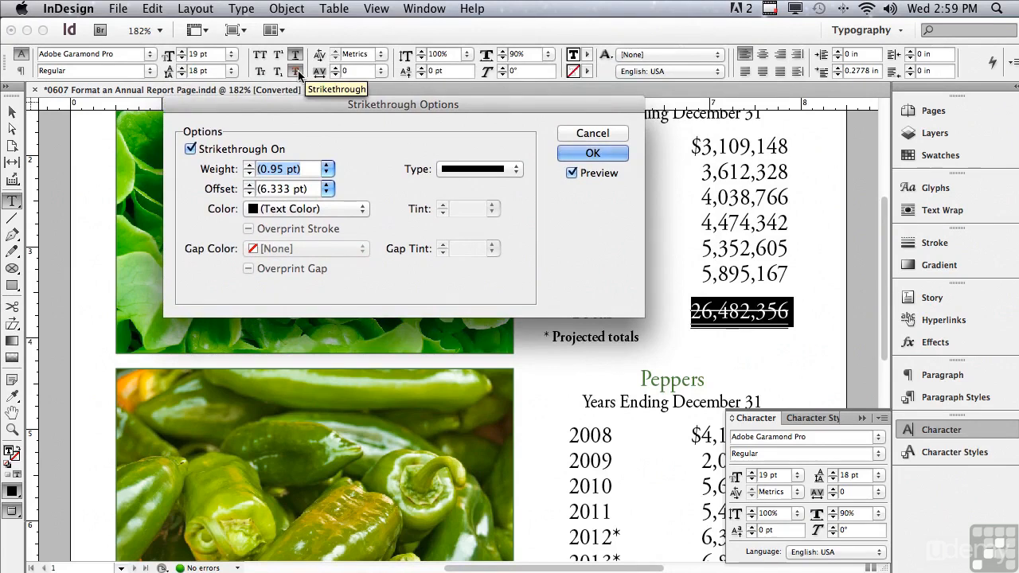
click(325, 169)
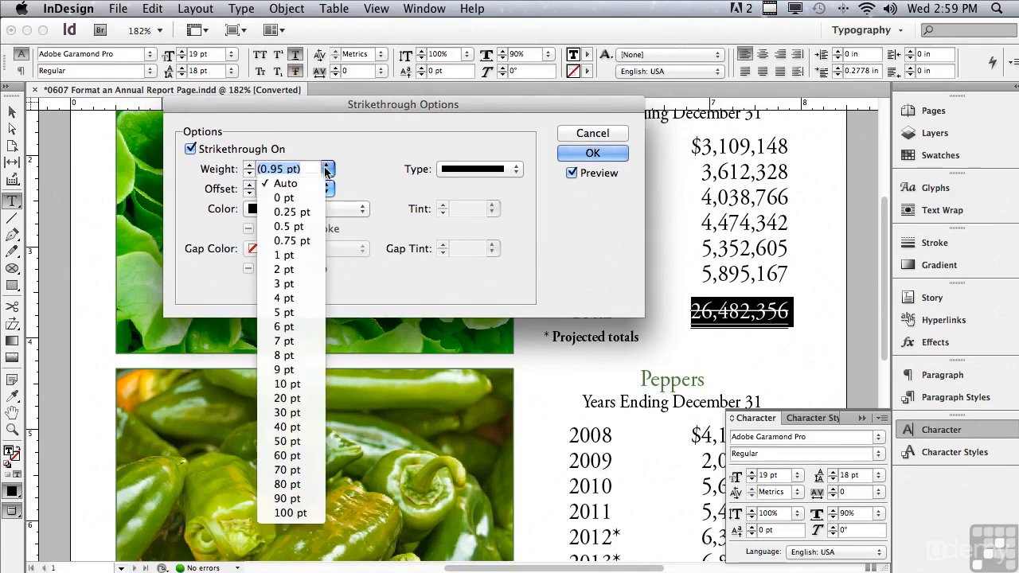
click(284, 298)
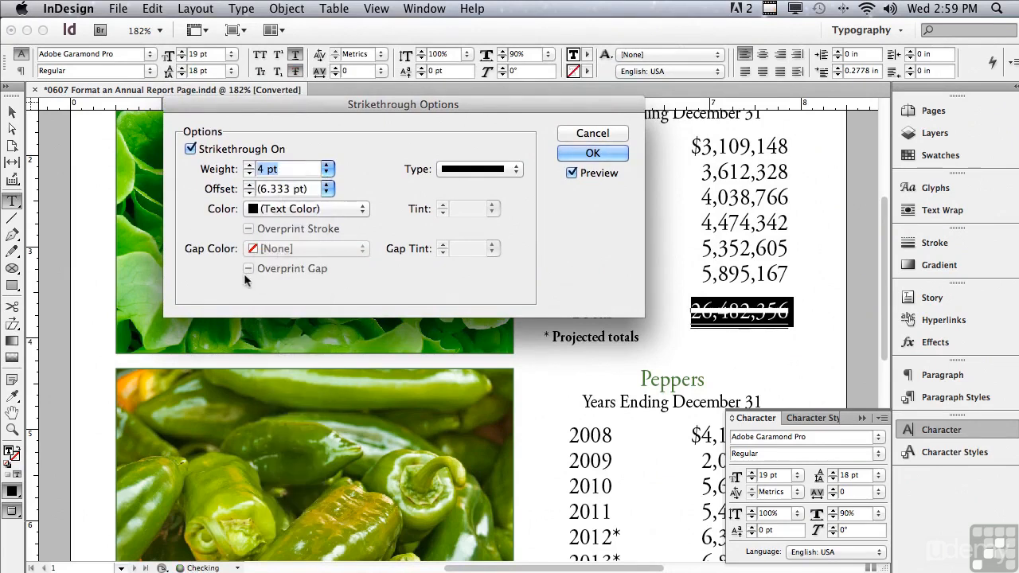
click(471, 169)
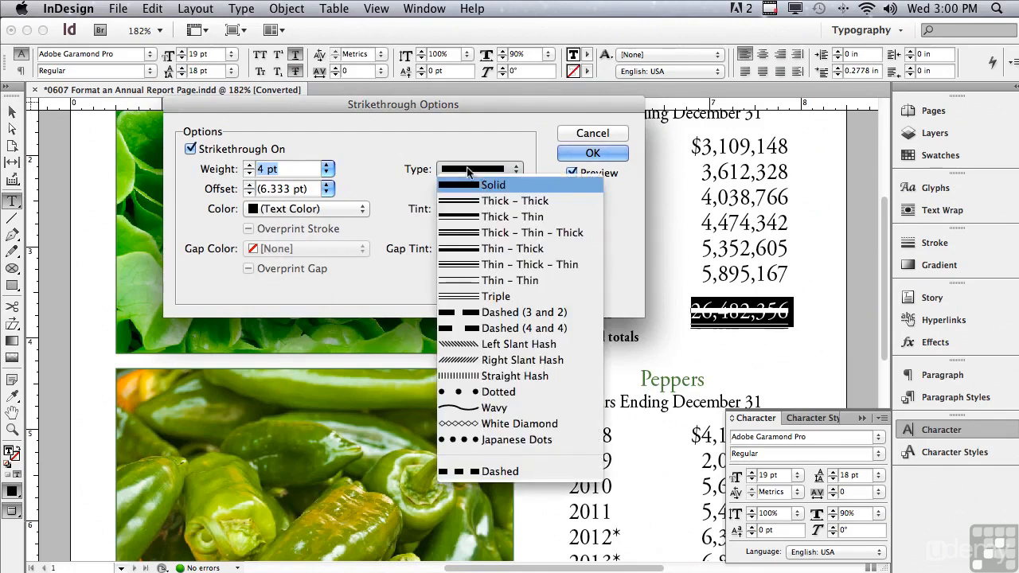
click(481, 281)
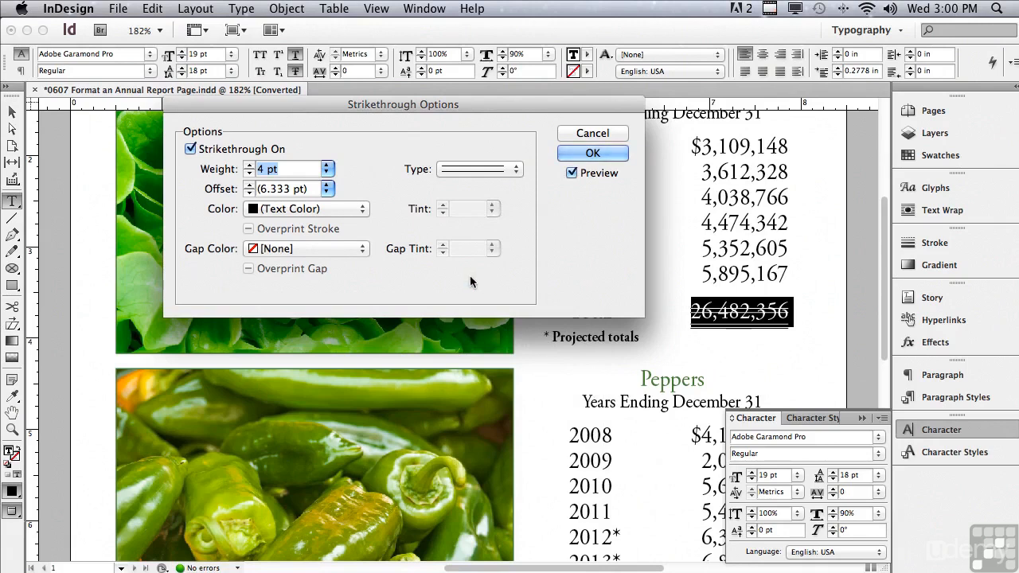
Step: Raise the strikethrough above the Lettuce total with an 18 pt offset and accept the strikethrough options
click(249, 185)
click(249, 186)
click(250, 186)
click(250, 186)
click(250, 185)
click(249, 186)
click(250, 185)
click(249, 186)
click(249, 186)
click(249, 185)
click(249, 185)
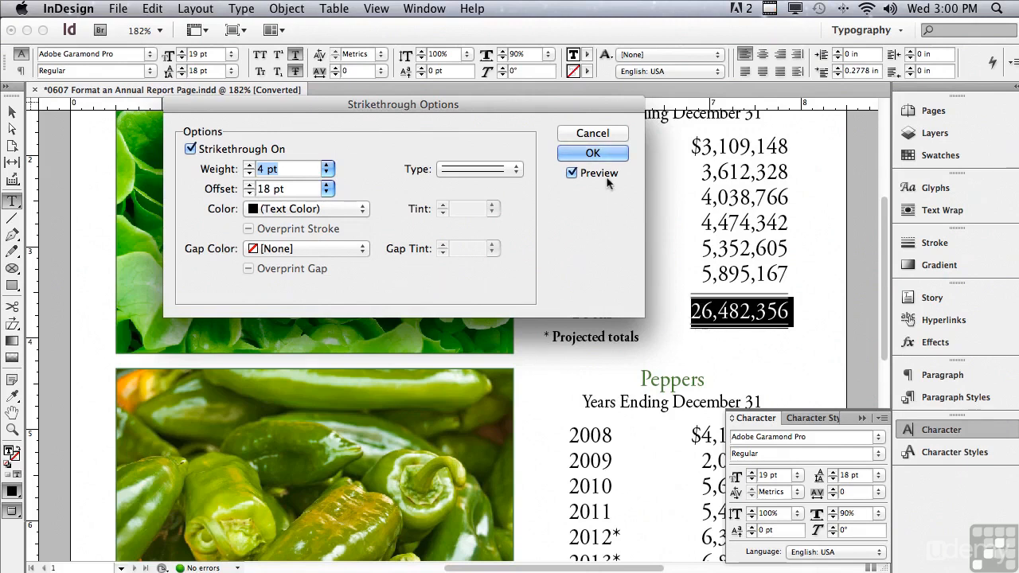
click(594, 152)
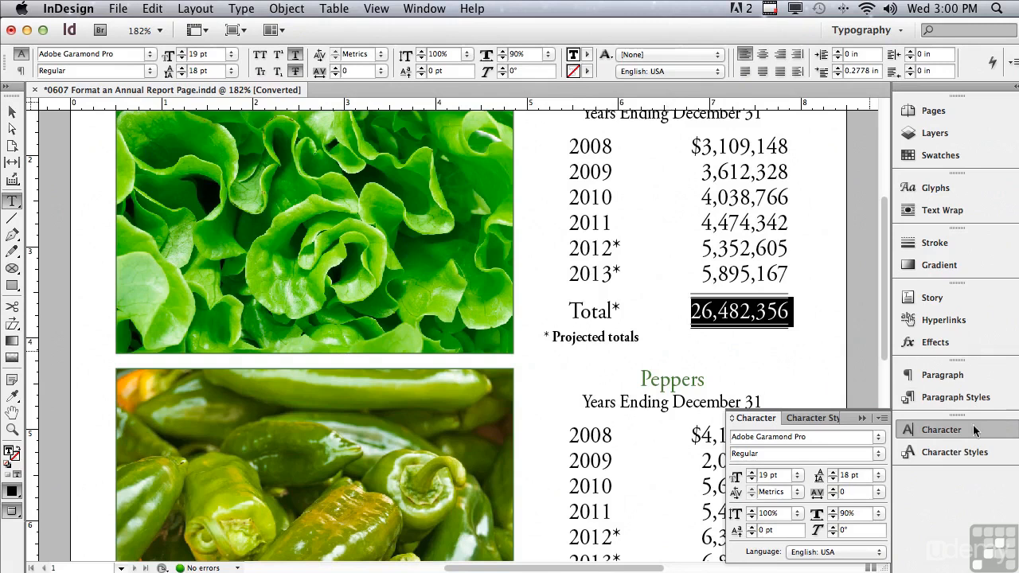
Step: Create a character style named Total from the formatted Lettuce total and apply it to the selection
click(950, 453)
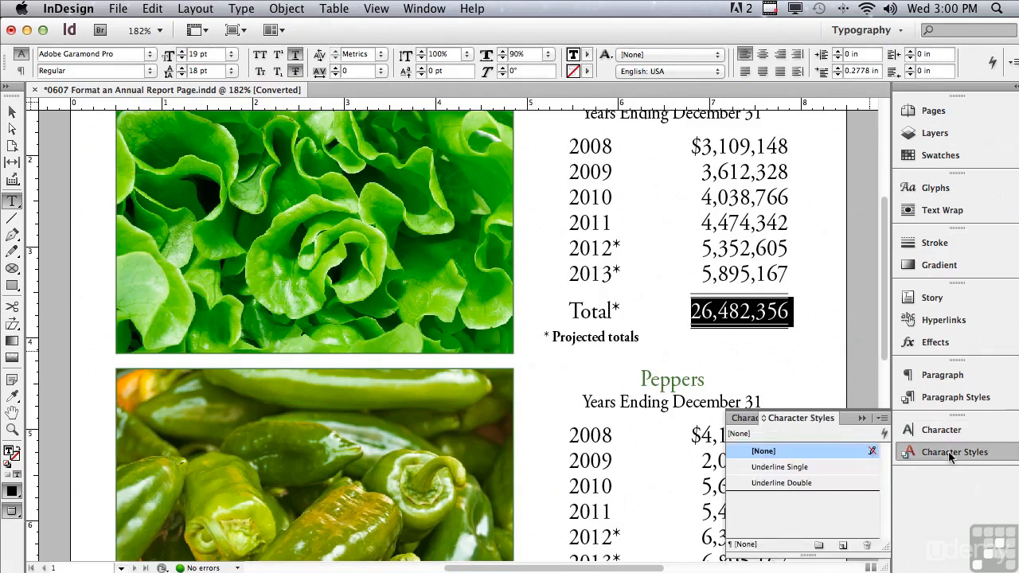
click(882, 419)
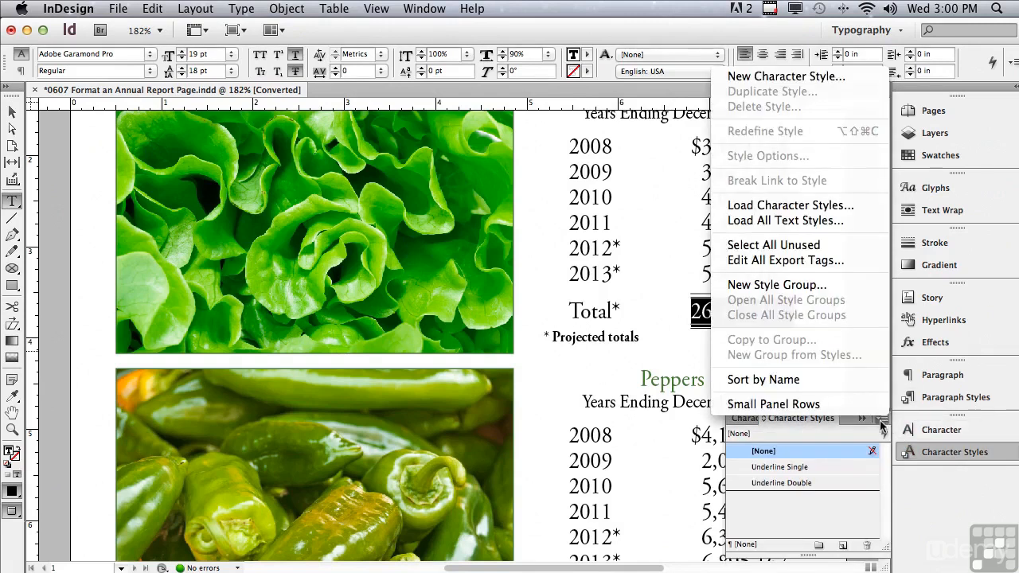
click(788, 77)
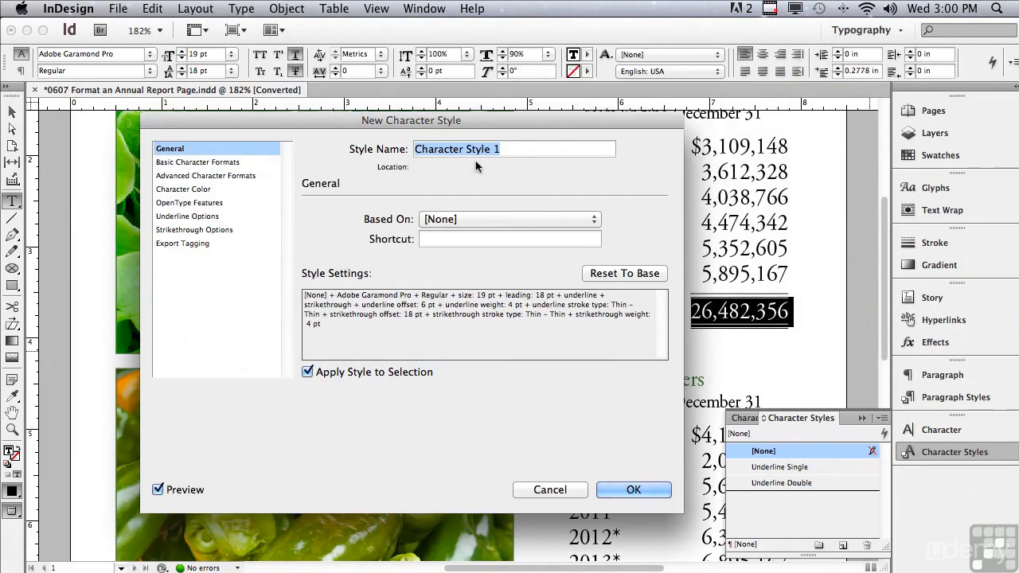
text(Total)
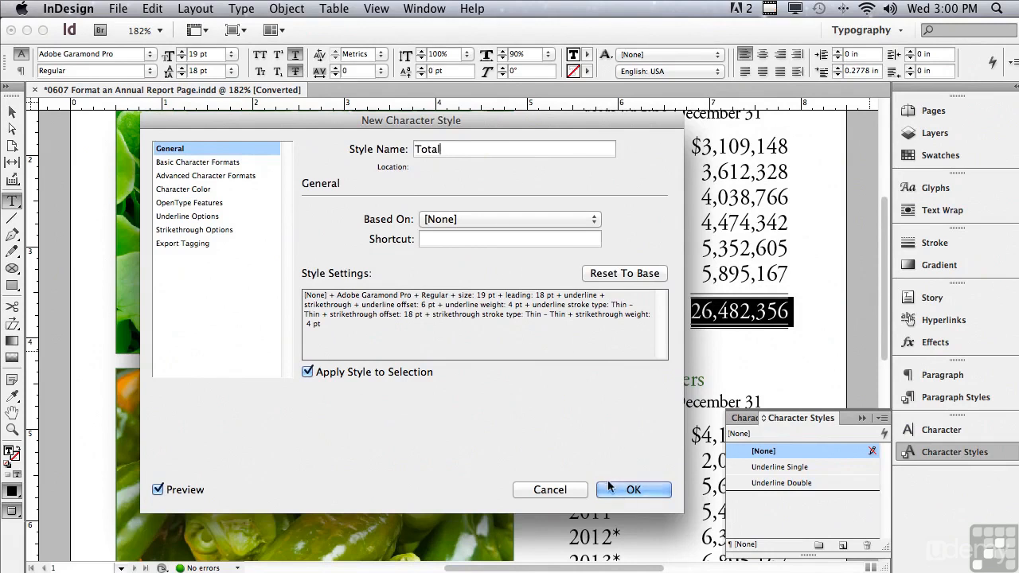
click(611, 493)
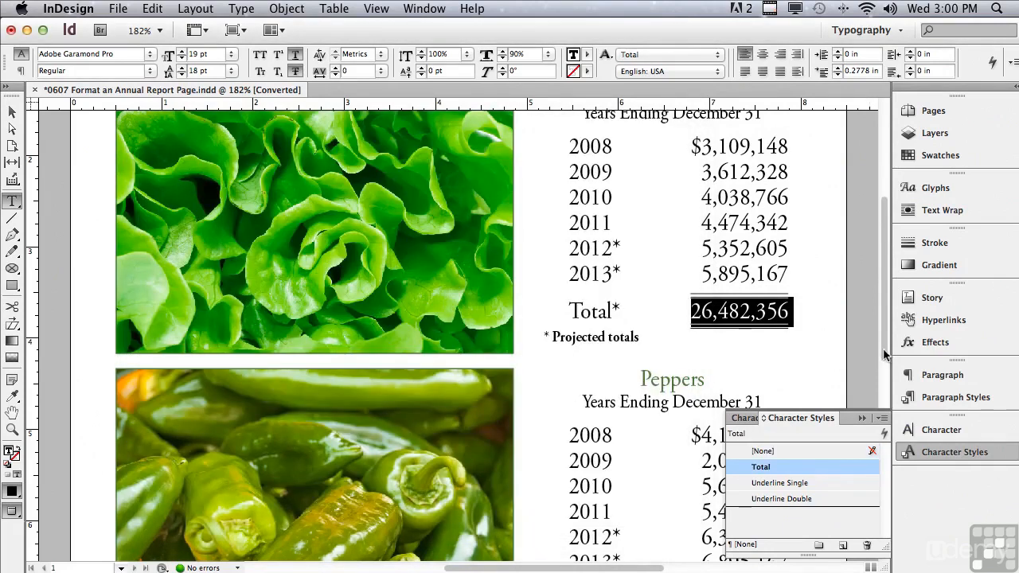
Step: Apply the Total character style to the total amount in the Peppers table
scroll(882, 358, down, 2)
scroll(883, 362, down, 10)
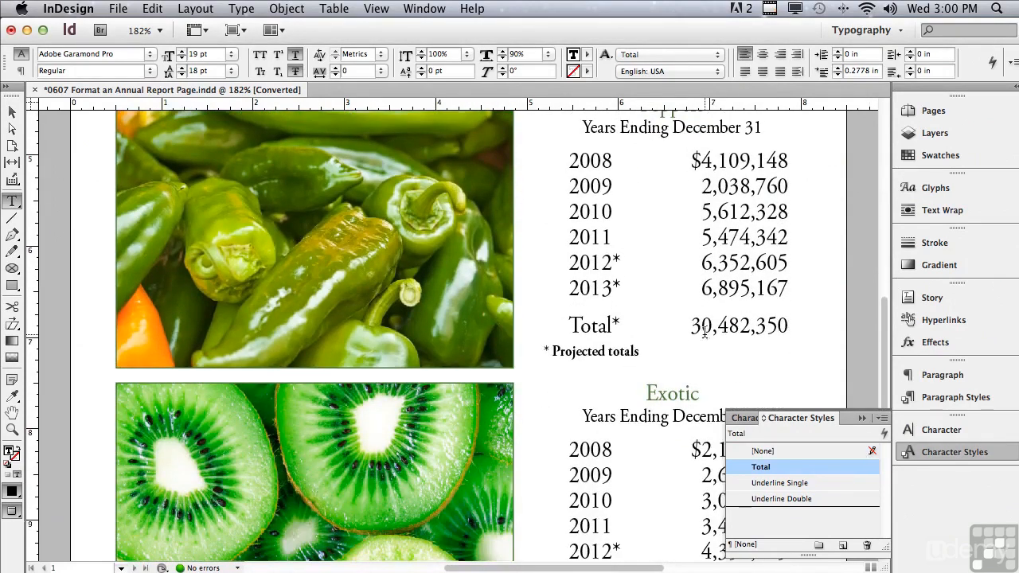
drag(689, 325, 795, 326)
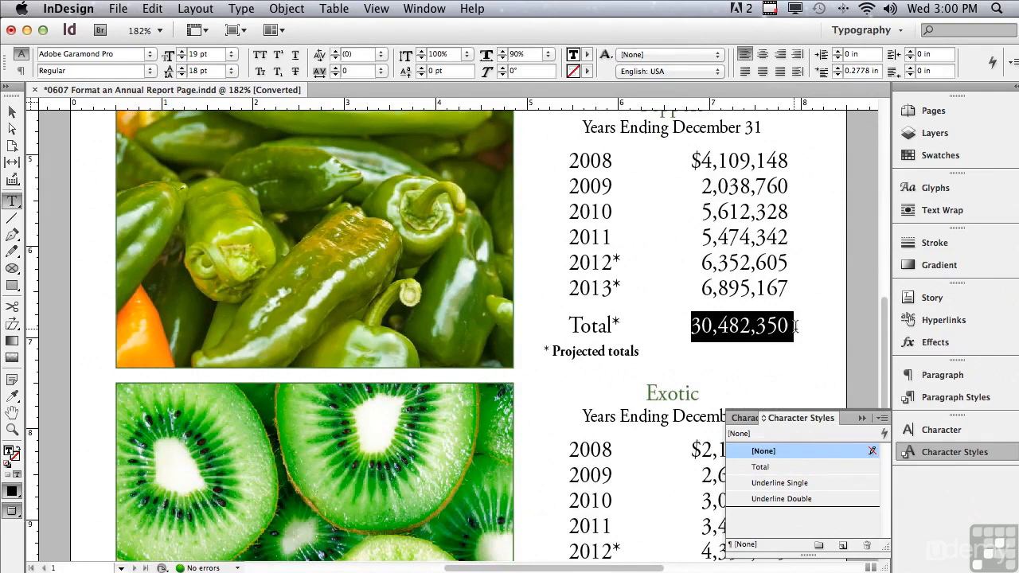
click(762, 468)
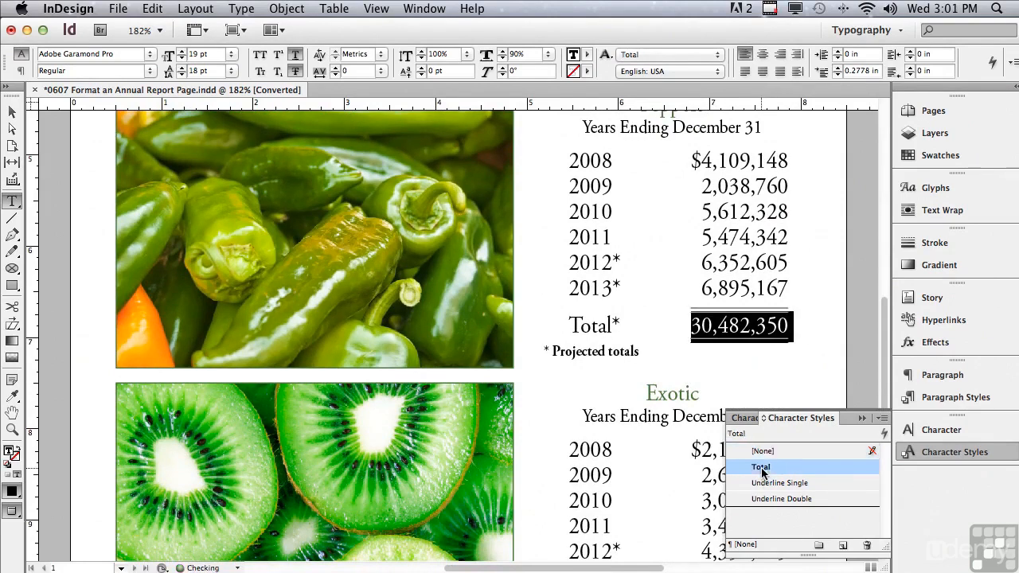
Step: Apply the Total character style to the total amount in the Exotic table
scroll(884, 362, down, 6)
scroll(879, 420, down, 3)
drag(690, 356, 803, 374)
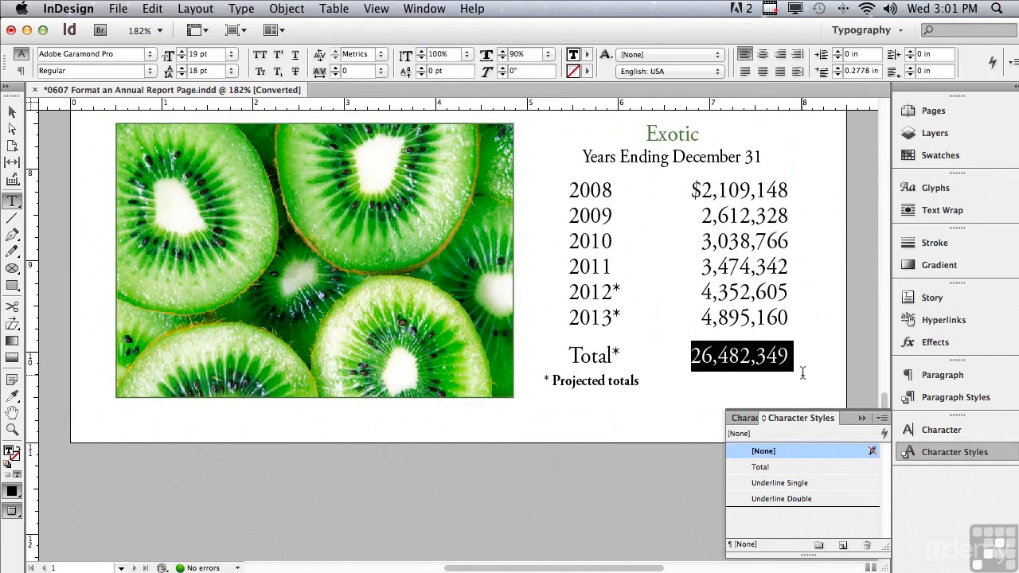
click(761, 467)
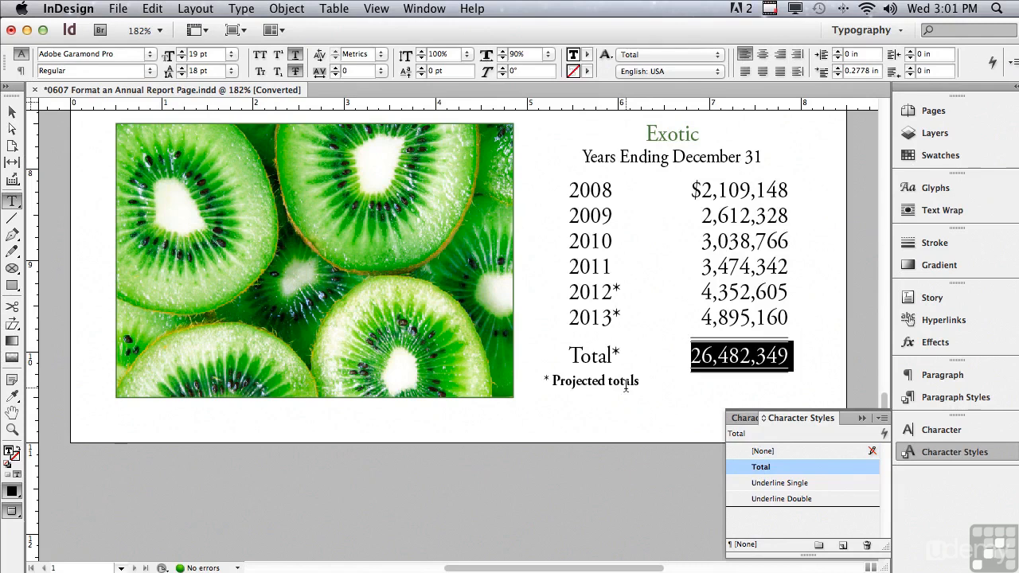
Step: Set the tracking of the whole Lettuce heading to 0
scroll(883, 385, up, 1)
drag(882, 385, 910, 149)
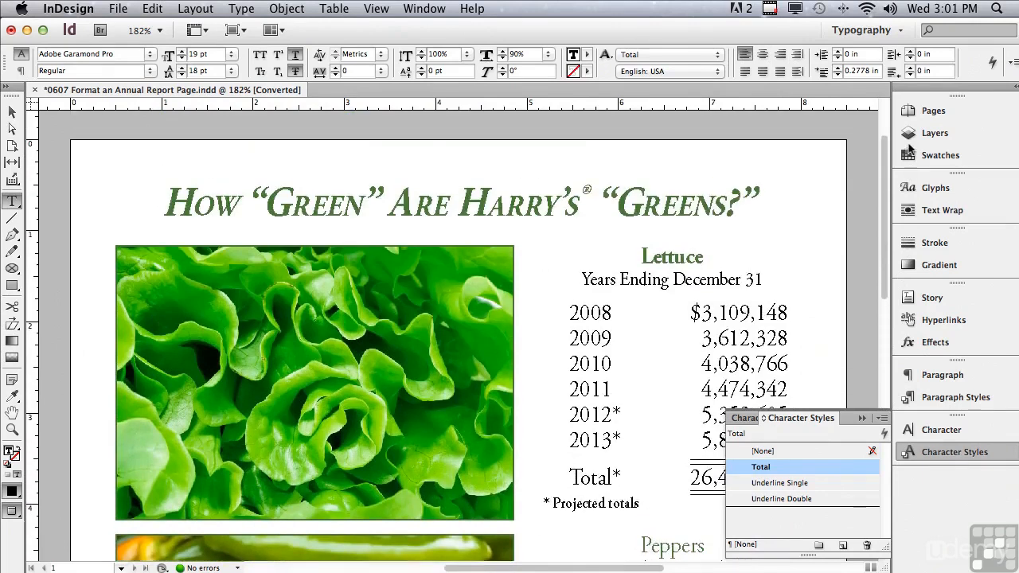
drag(640, 257, 724, 256)
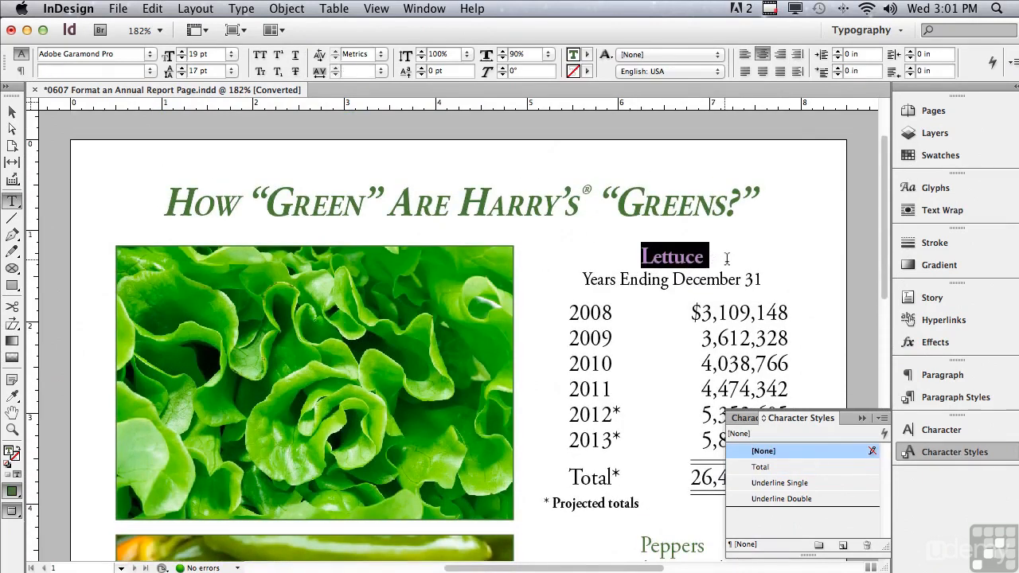
click(924, 430)
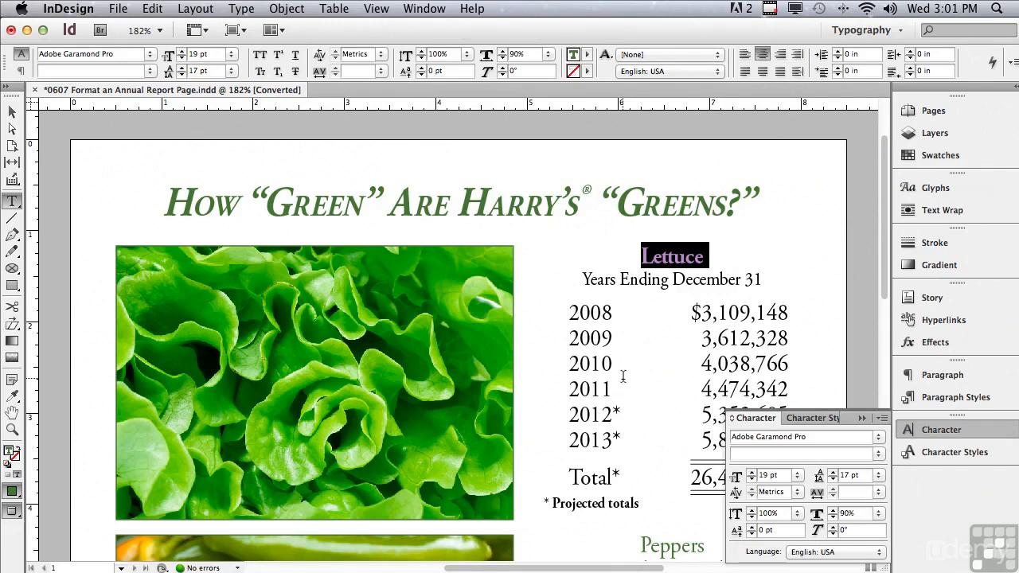
click(856, 492)
text(0)
key(Return)
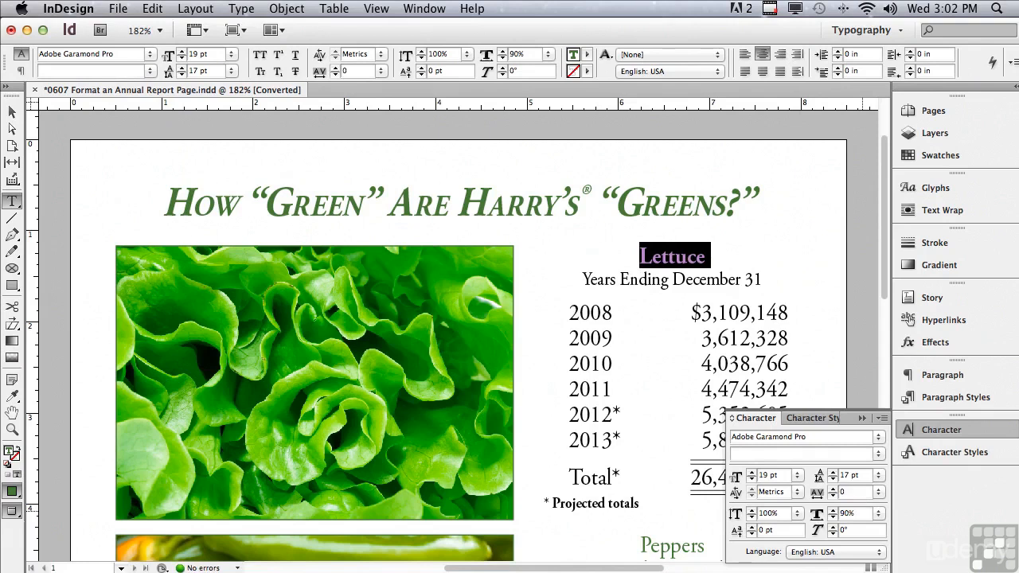